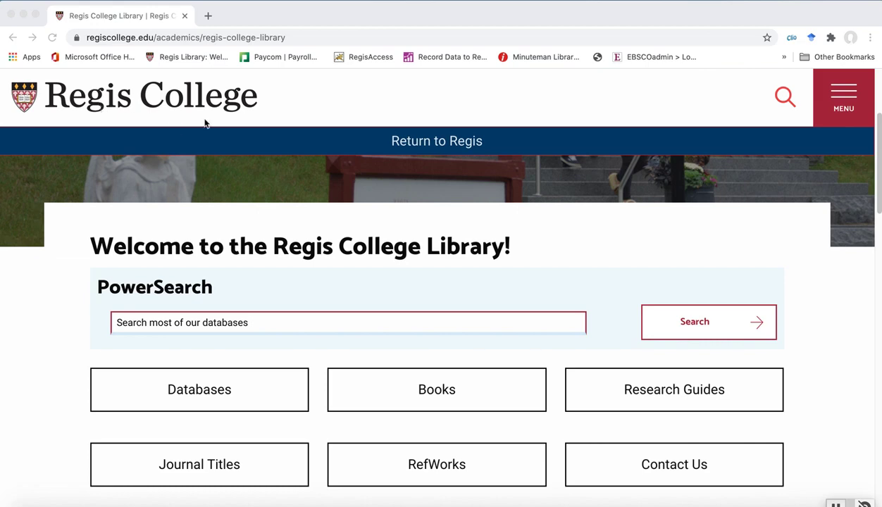
pyautogui.click(848, 107)
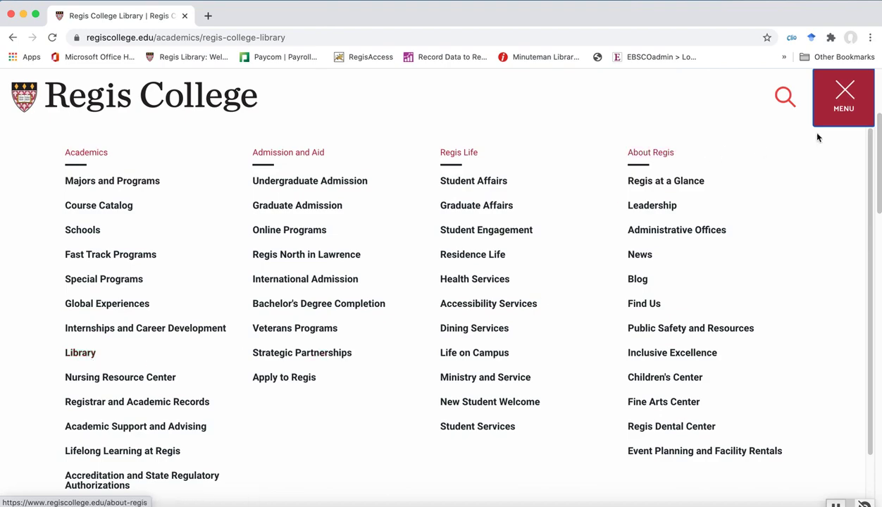
pyautogui.click(828, 106)
pyautogui.scroll(-20, 598, 374)
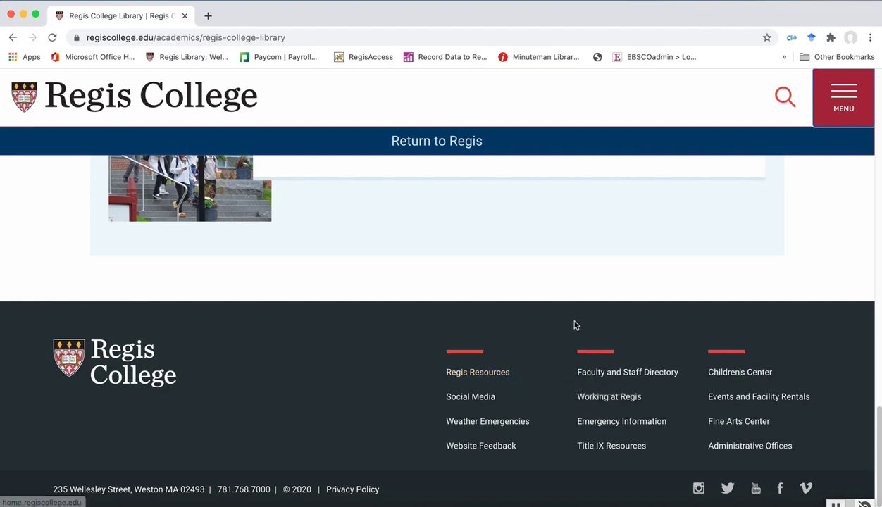
pyautogui.scroll(15, 623, 307)
pyautogui.scroll(8, 639, 317)
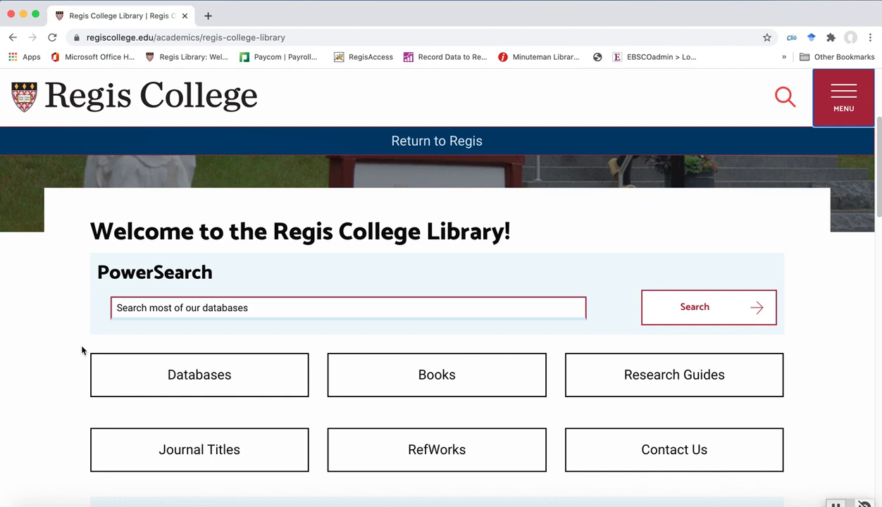
# Run a PowerSearch of the library databases for "social media".
pyautogui.click(170, 306)
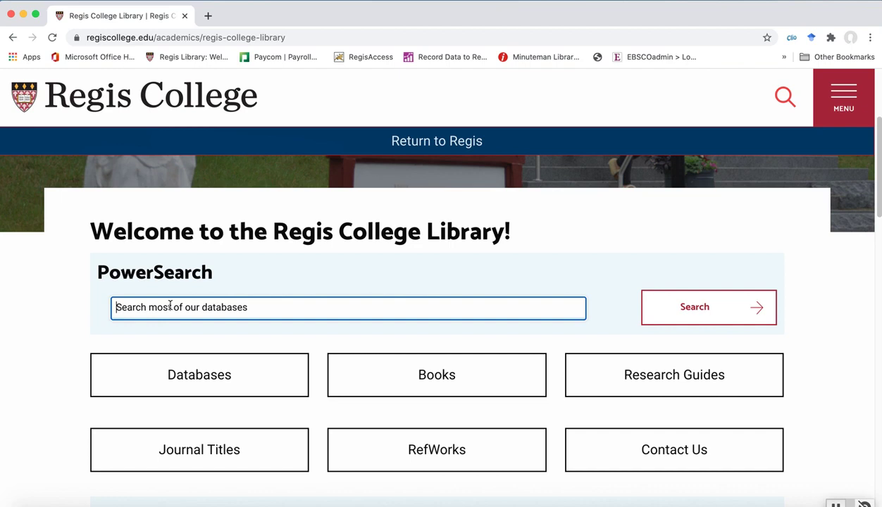
pyautogui.write('social media')
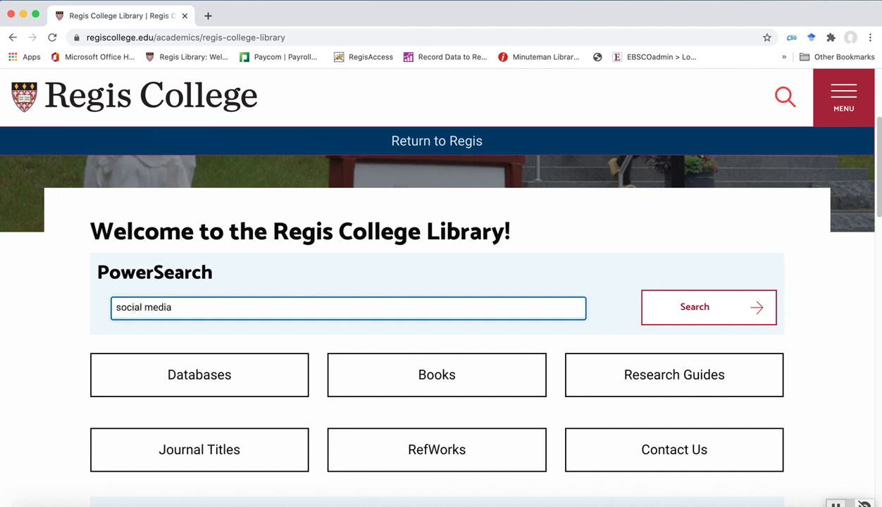
pyautogui.click(686, 313)
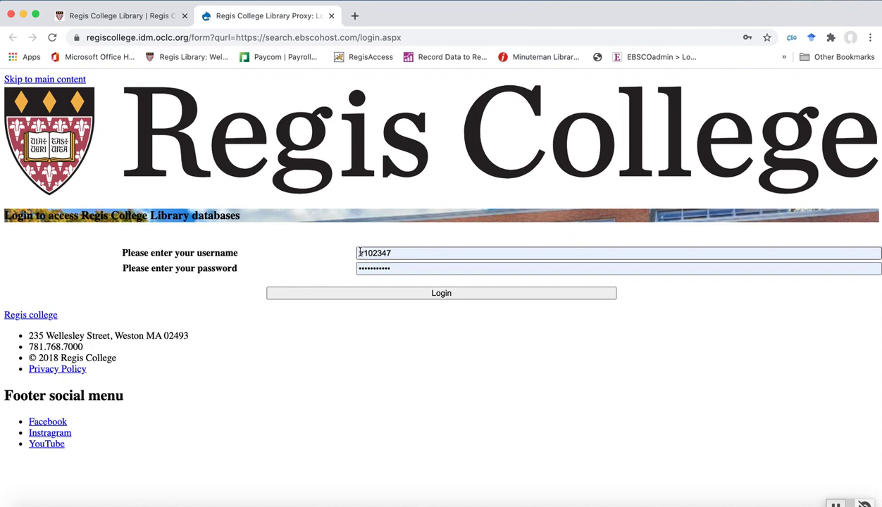
# Log in to the library databases with the prefilled username and password.
pyautogui.click(389, 268)
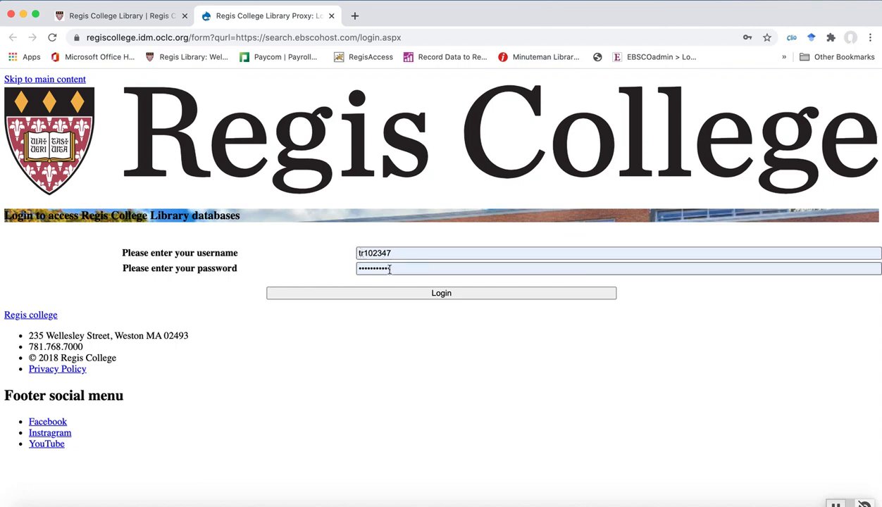
pyautogui.click(394, 252)
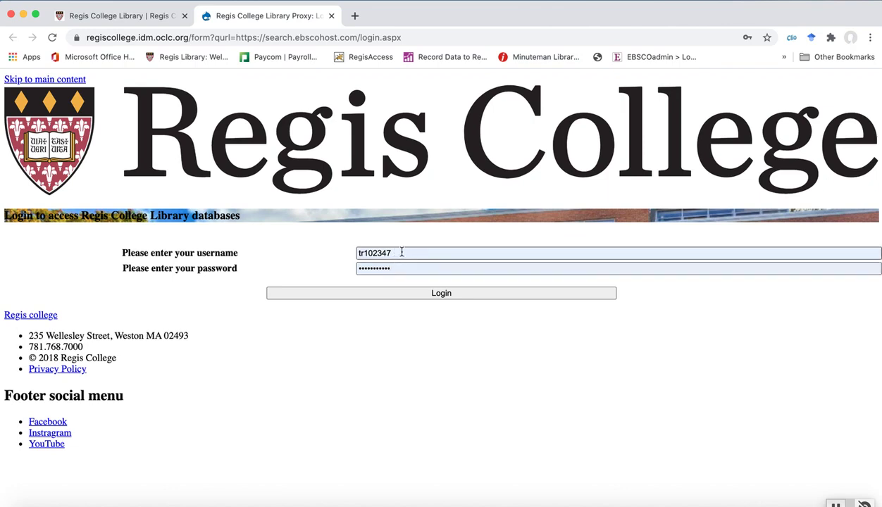
pyautogui.click(409, 296)
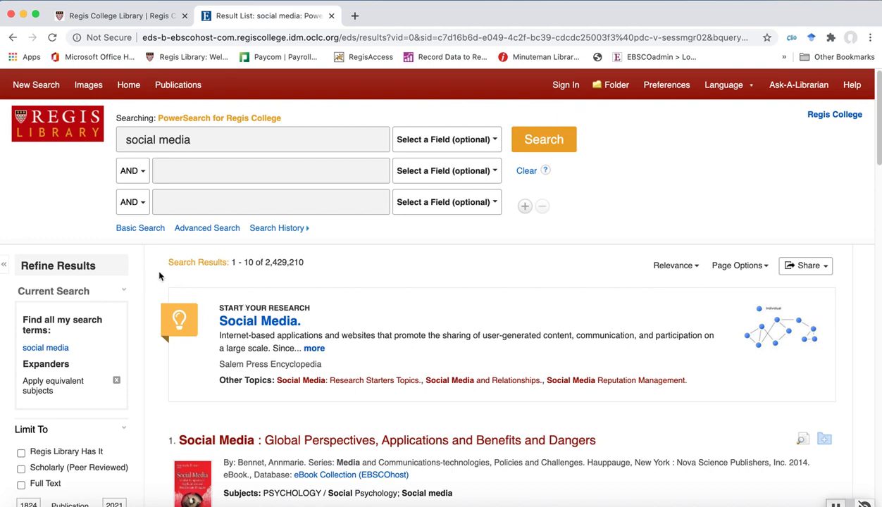
# Open the Social Media research starter article above the search results.
pyautogui.scroll(-1, 160, 277)
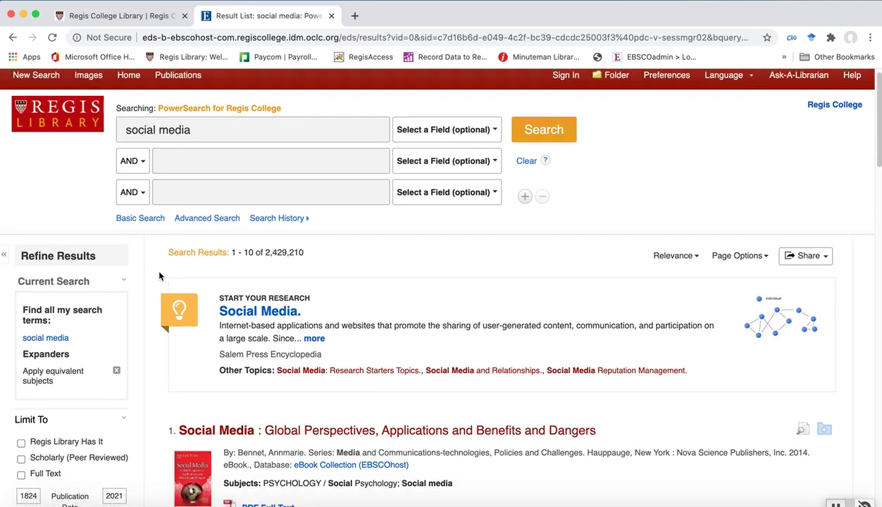
pyautogui.scroll(-1, 160, 276)
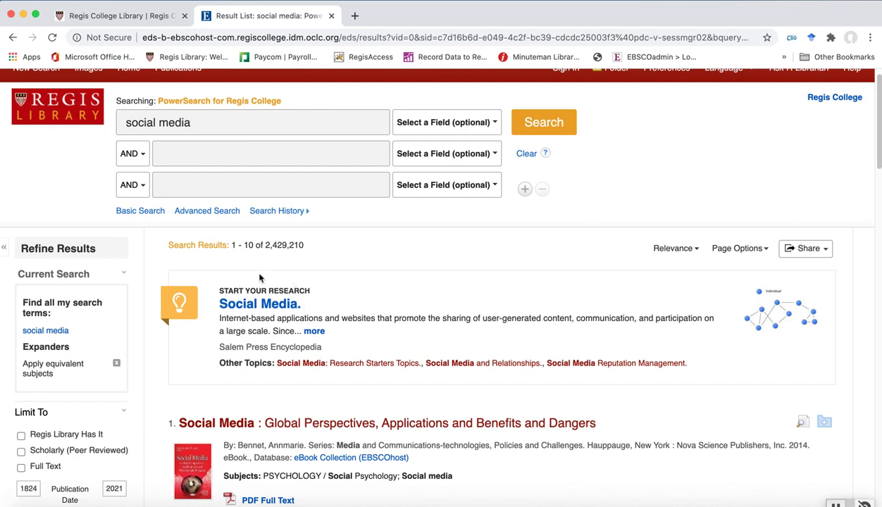
pyautogui.click(229, 308)
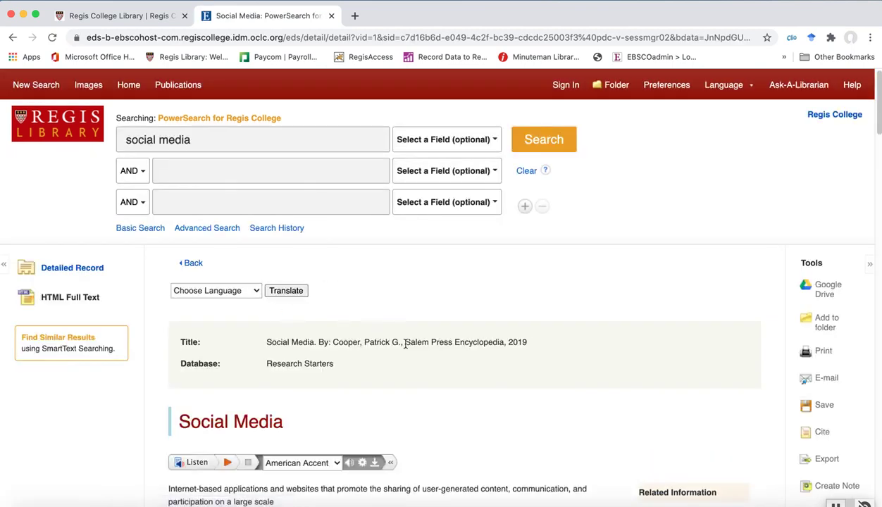
# Examine the Social Media article's source, its sections through Impact and its bibliography, and return to the result list.
pyautogui.moveTo(405, 342); pyautogui.dragTo(509, 341)
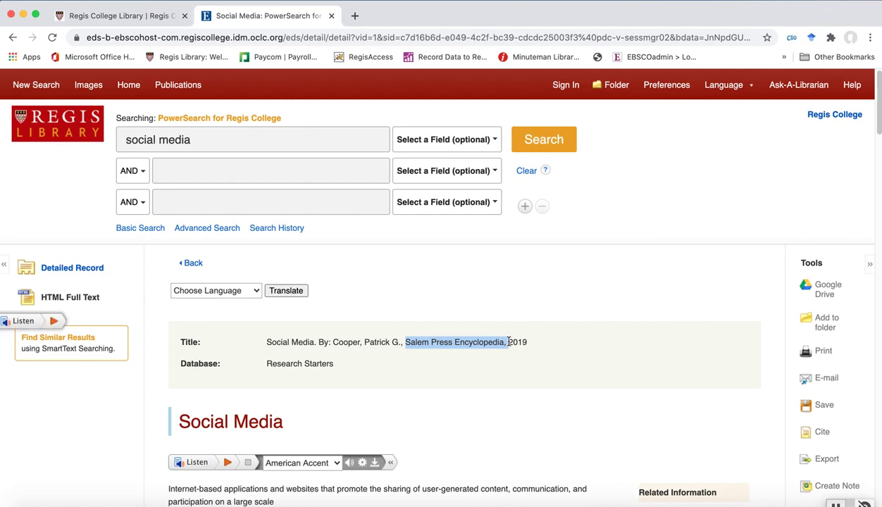
pyautogui.click(509, 341)
pyautogui.scroll(-5, 516, 377)
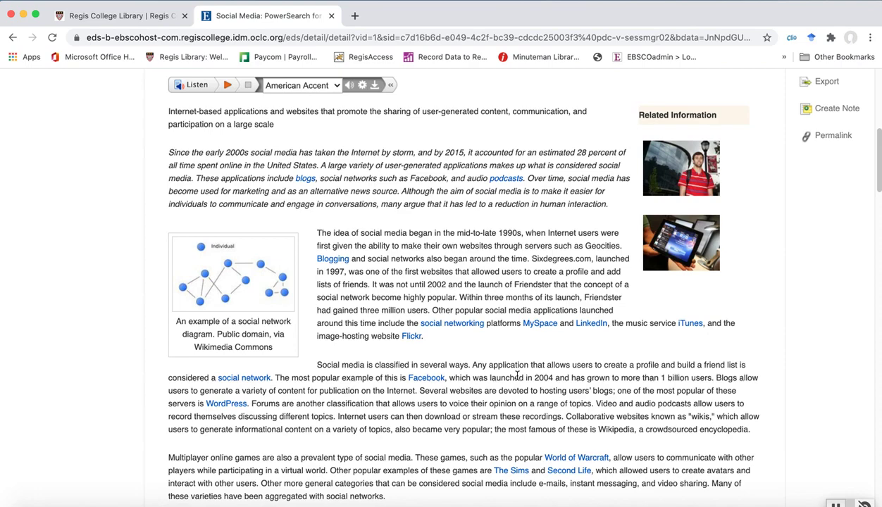
pyautogui.scroll(-6, 423, 234)
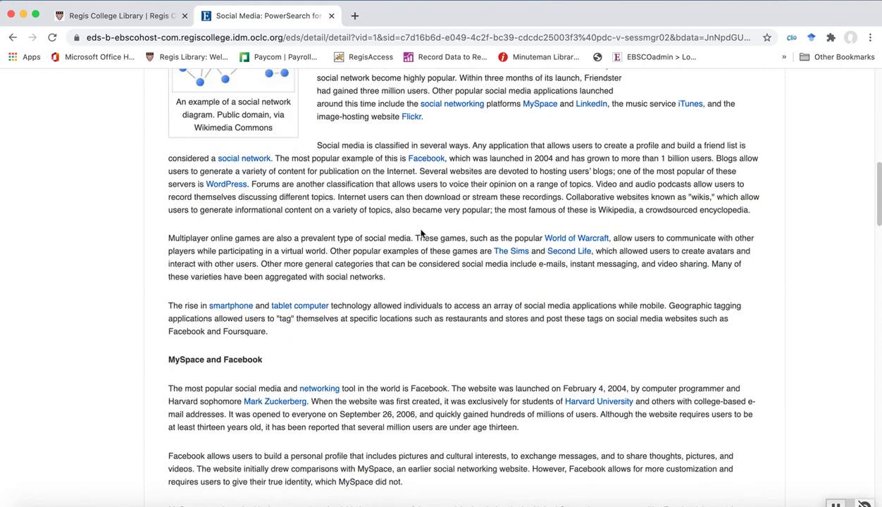
pyautogui.scroll(-4, 422, 233)
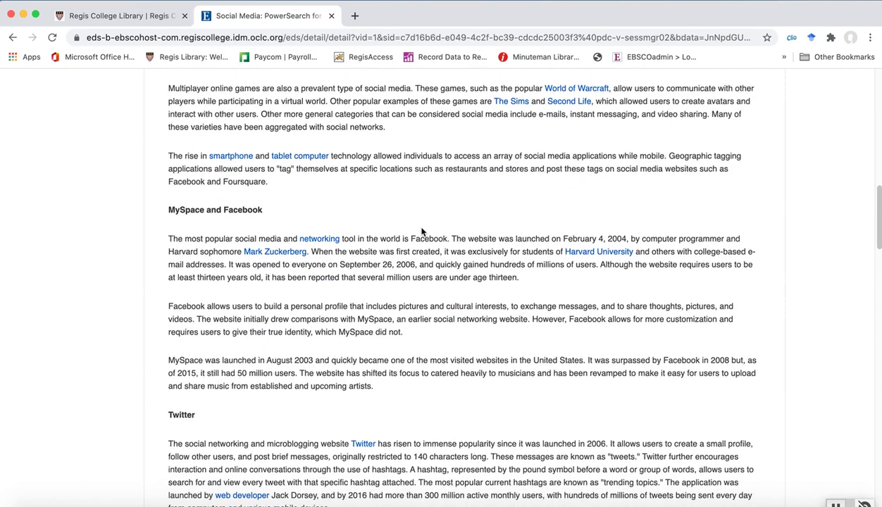
pyautogui.scroll(-2, 422, 232)
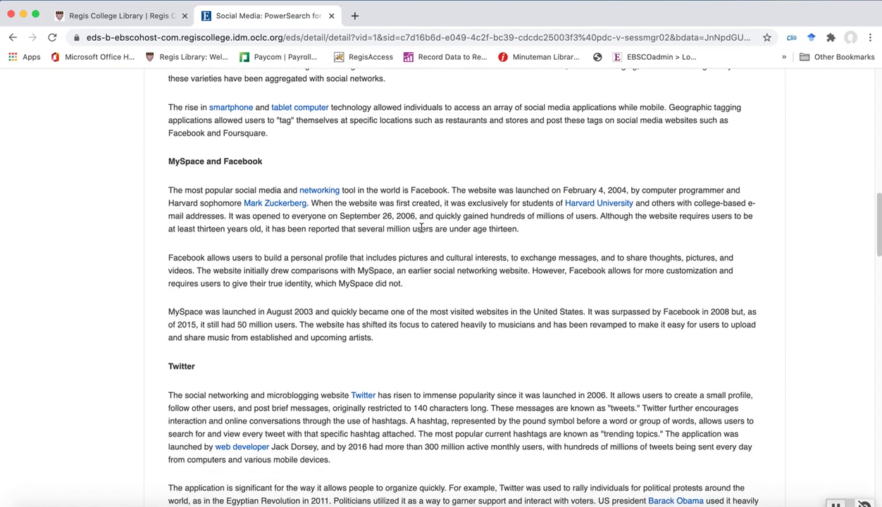
pyautogui.scroll(-6, 448, 277)
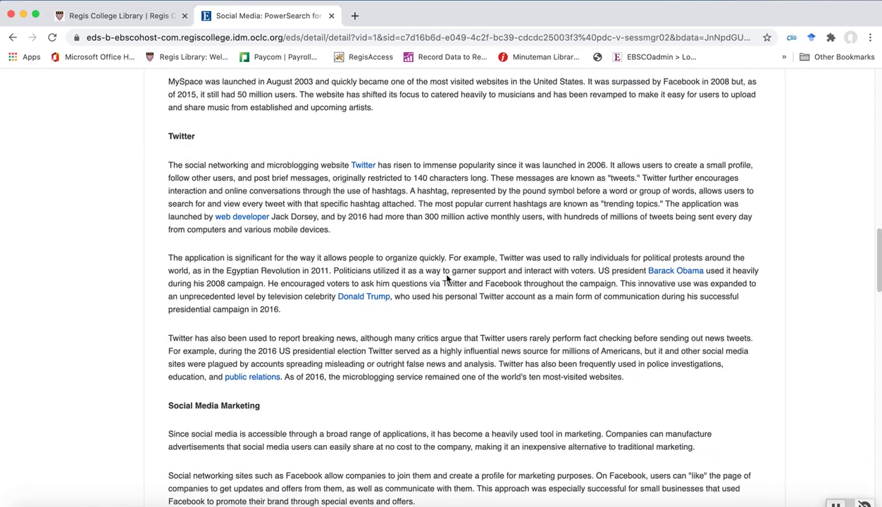
pyautogui.scroll(-2, 446, 276)
pyautogui.scroll(-8, 446, 276)
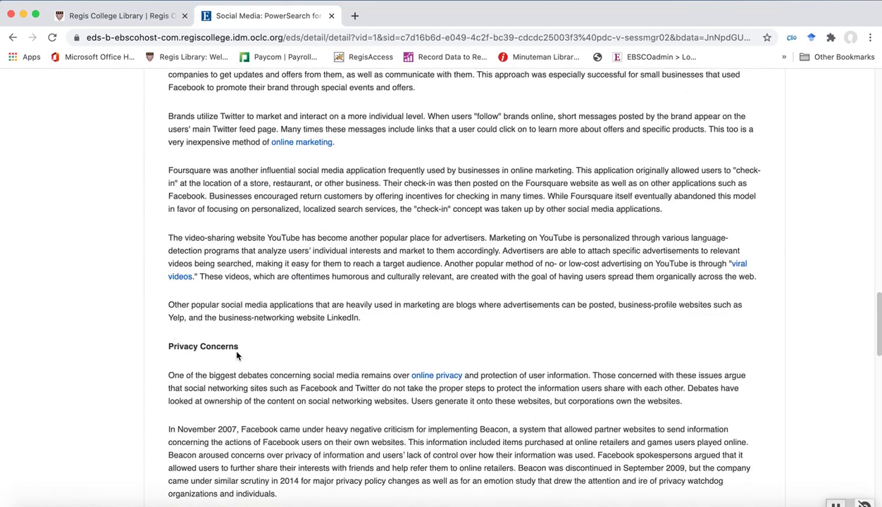
pyautogui.scroll(-2, 353, 347)
pyautogui.scroll(-9, 355, 351)
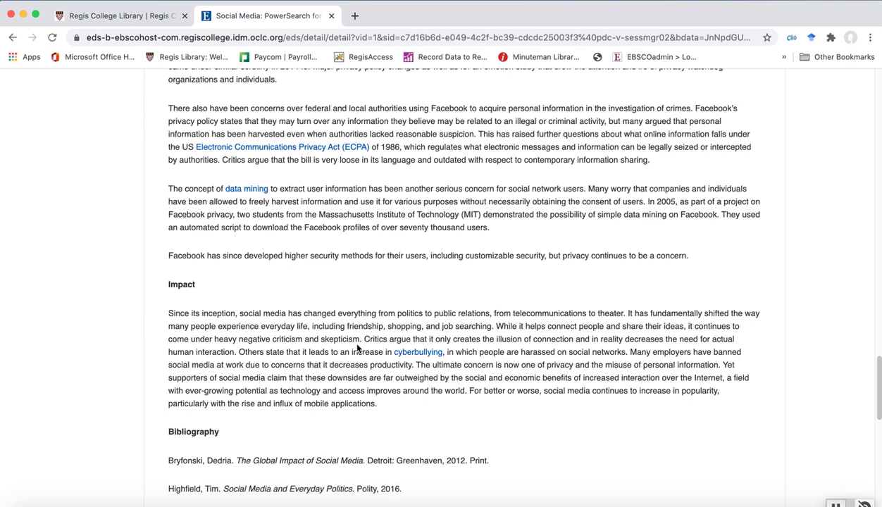
pyautogui.scroll(1, 357, 346)
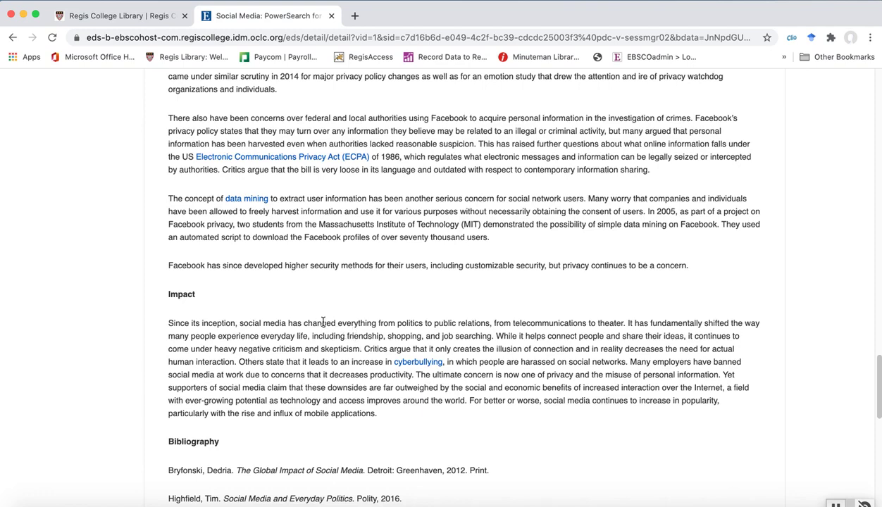
pyautogui.scroll(-5, 320, 322)
pyautogui.scroll(-3, 323, 322)
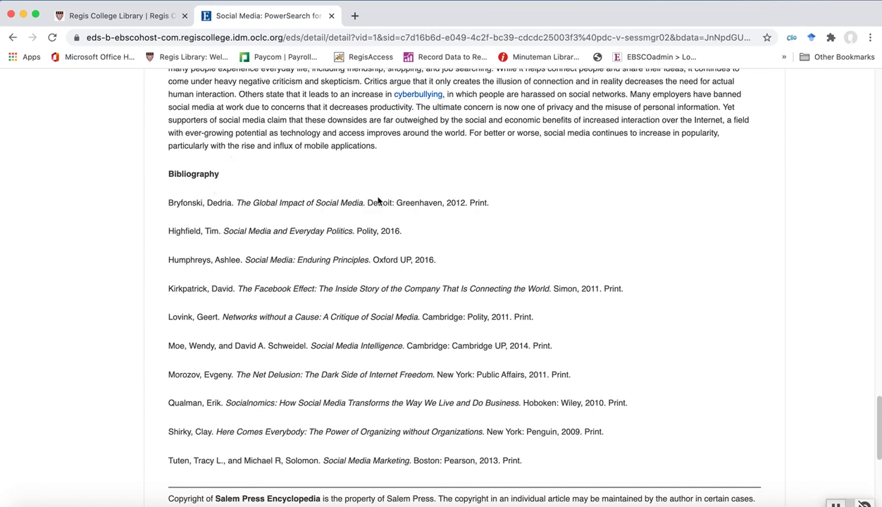
pyautogui.scroll(5, 377, 198)
pyautogui.scroll(20, 377, 198)
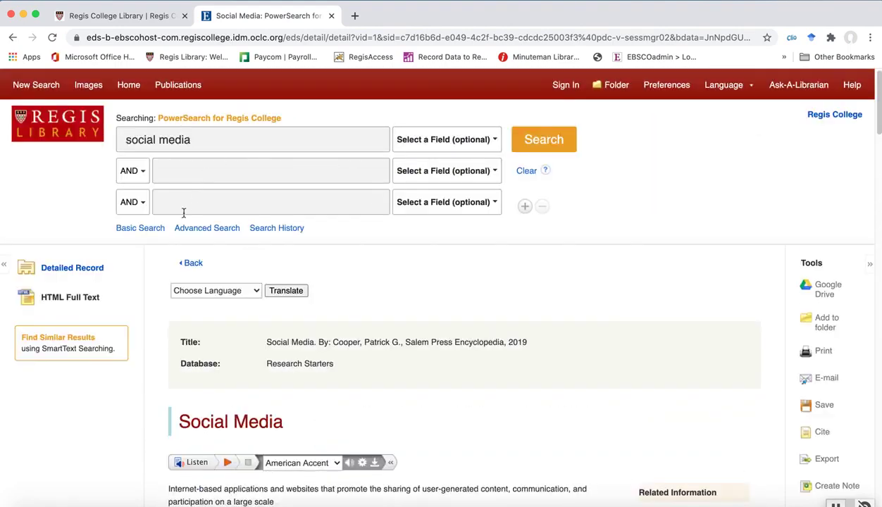
pyautogui.click(192, 265)
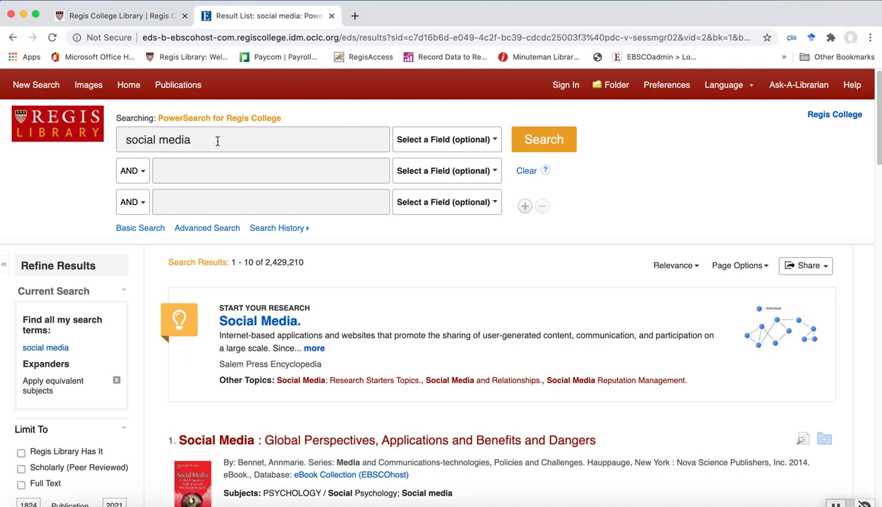
# Enter "teenagers" and "self esteem" as the second and third search terms, combined with AND.
pyautogui.click(198, 170)
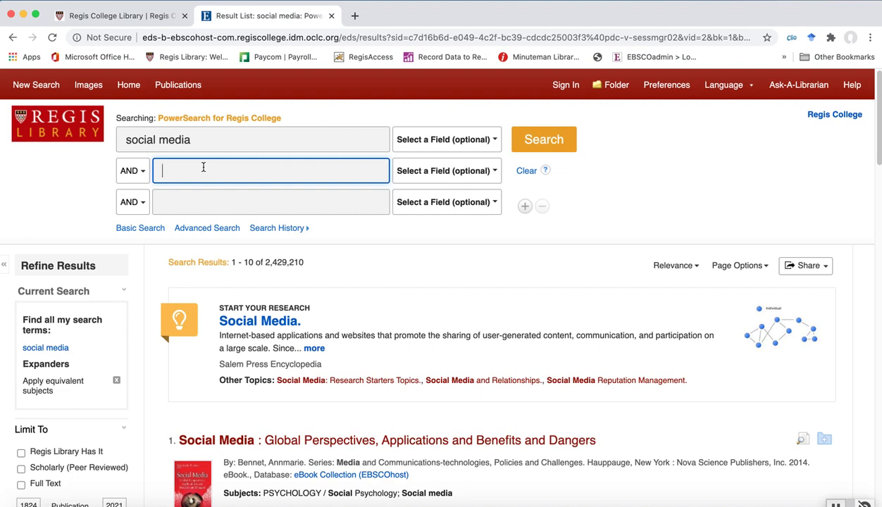
pyautogui.write('teenag')
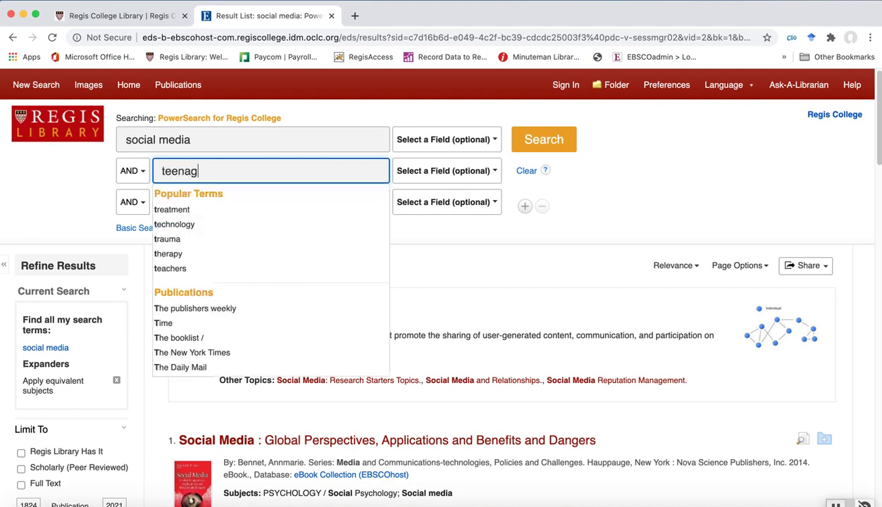
pyautogui.write('ers')
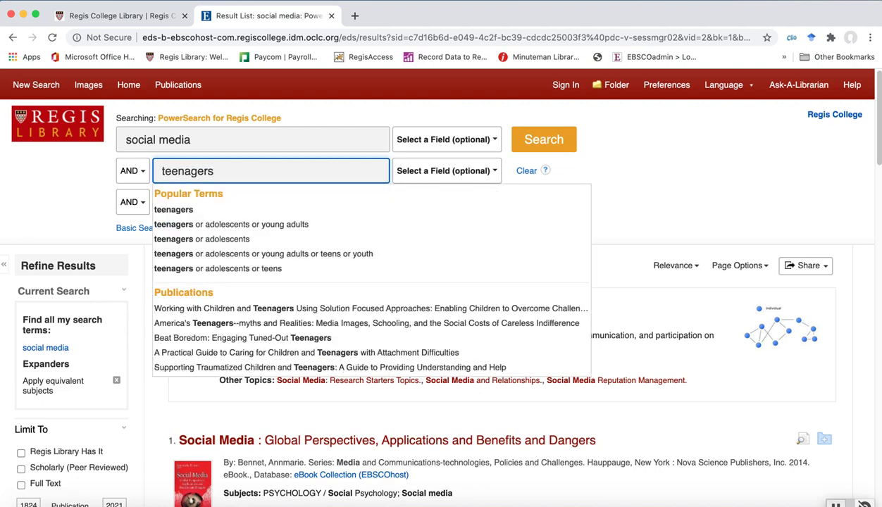
pyautogui.click(206, 194)
pyautogui.write('self e')
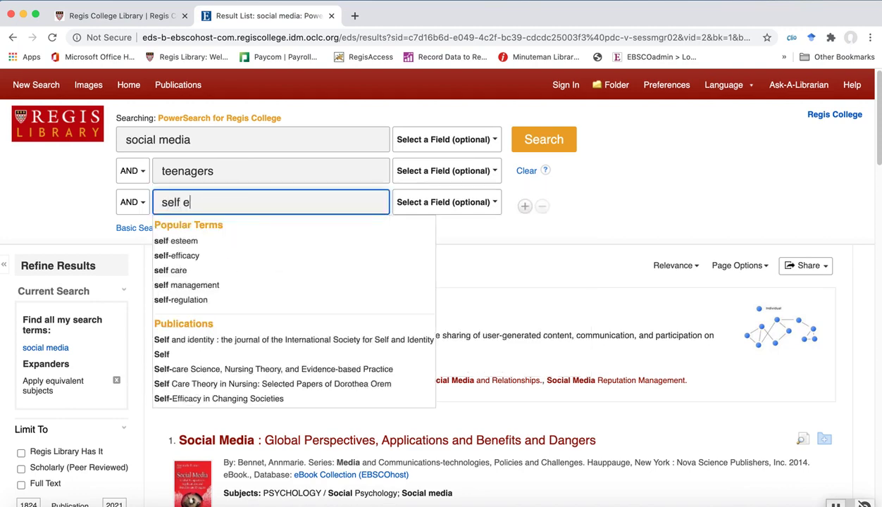
pyautogui.write('steem')
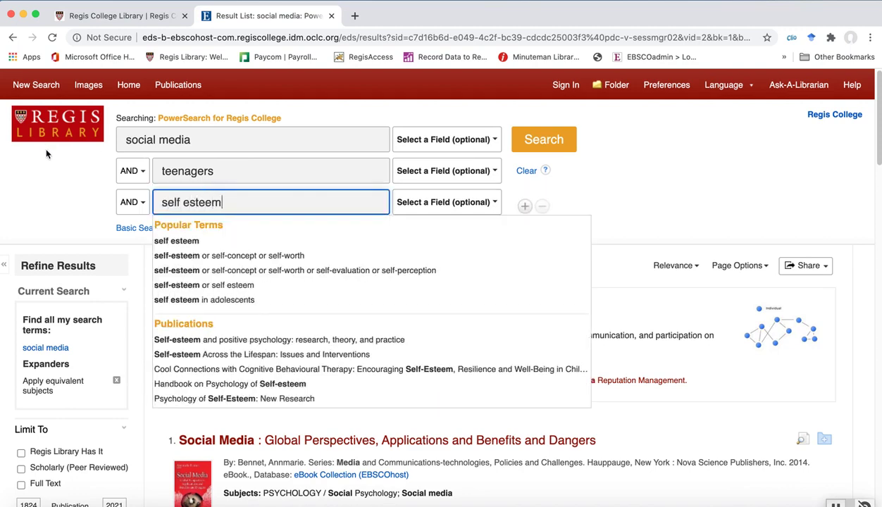
pyautogui.click(84, 183)
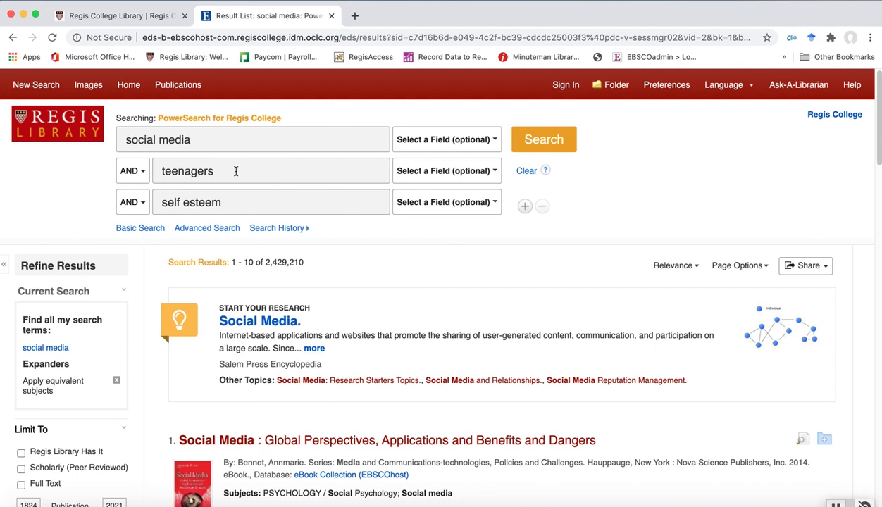
# Expand the second search term to the suggested phrase "teenagers or adolescents or teens".
pyautogui.click(236, 171)
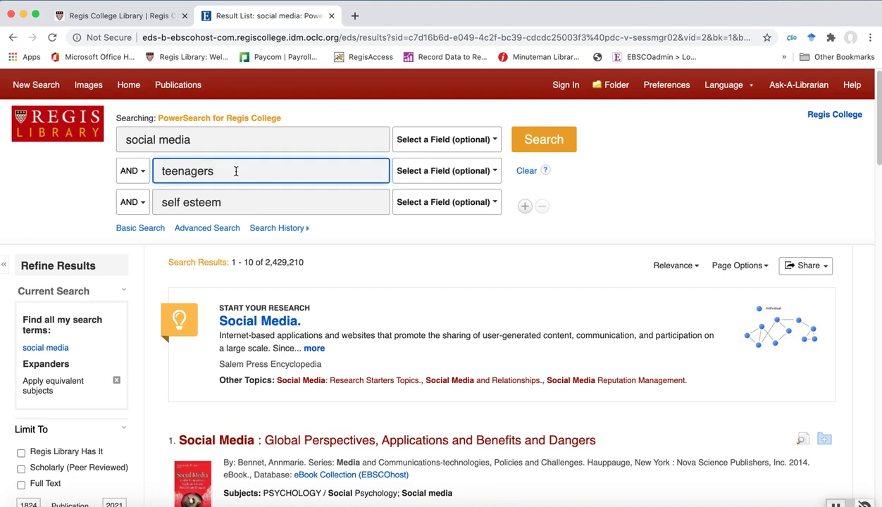
pyautogui.write('or')
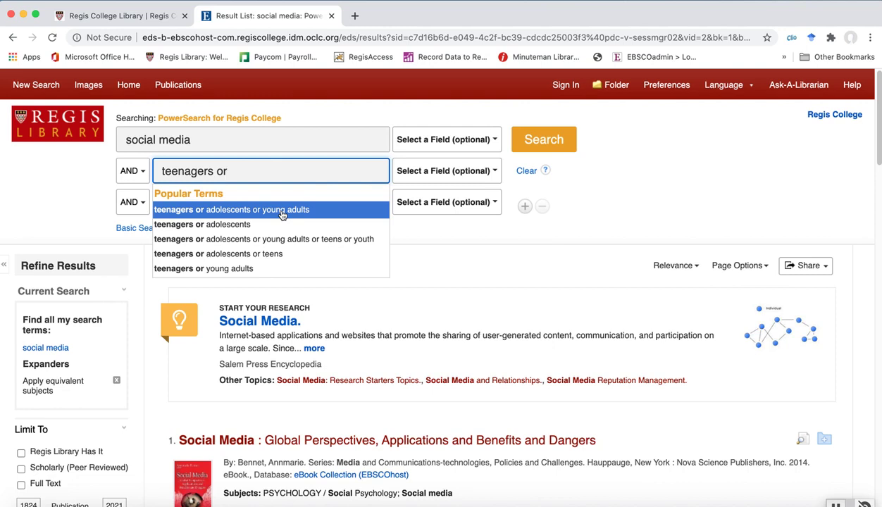
pyautogui.click(250, 255)
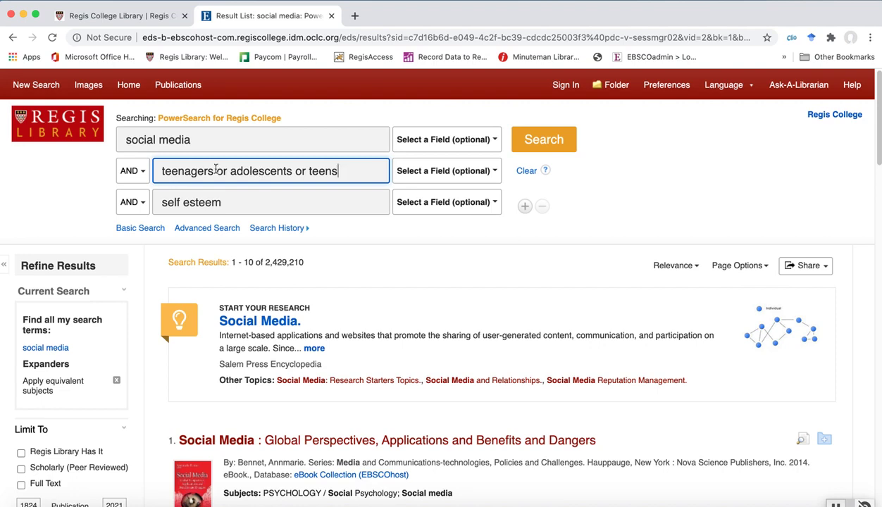
# Expand the third search term to the suggested phrase "self-esteem or self-concept or self-worth" and run the search.
pyautogui.click(254, 210)
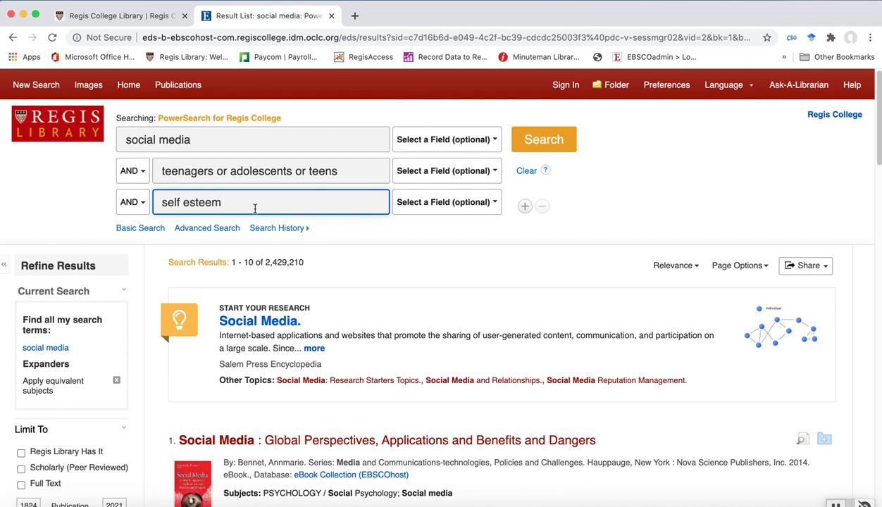
pyautogui.write('or')
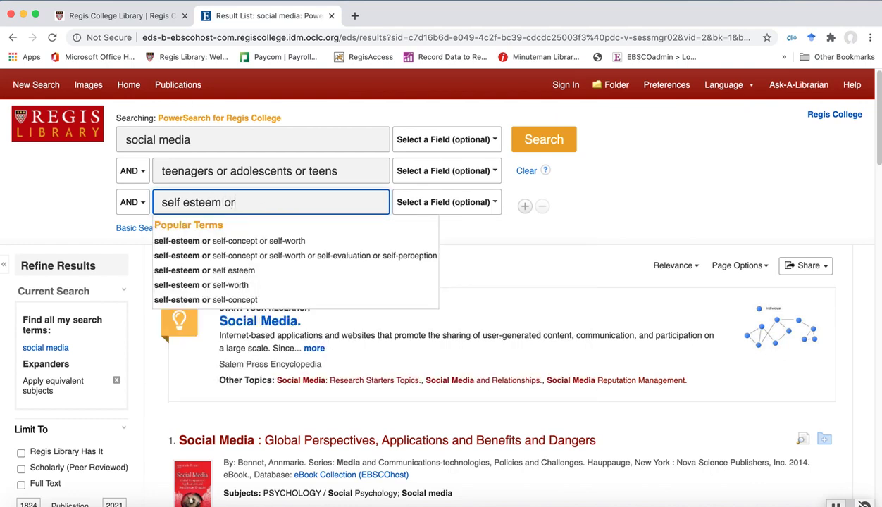
pyautogui.click(250, 242)
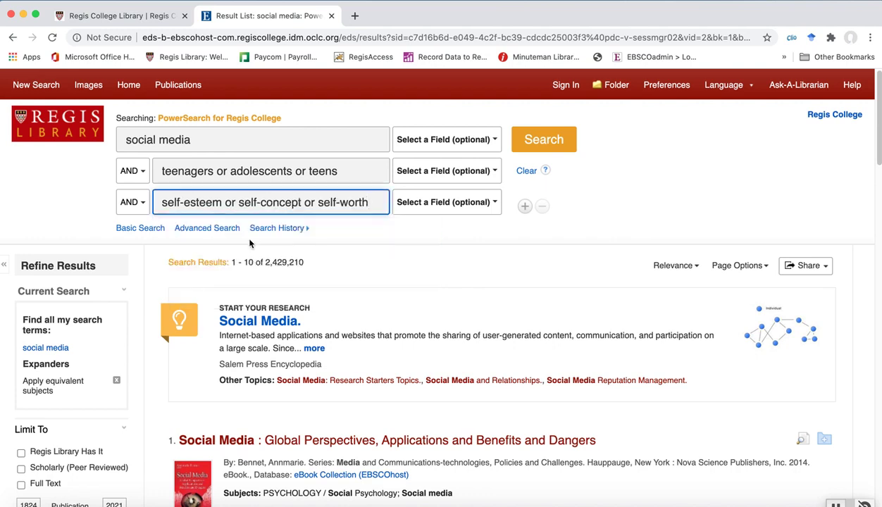
pyautogui.click(362, 239)
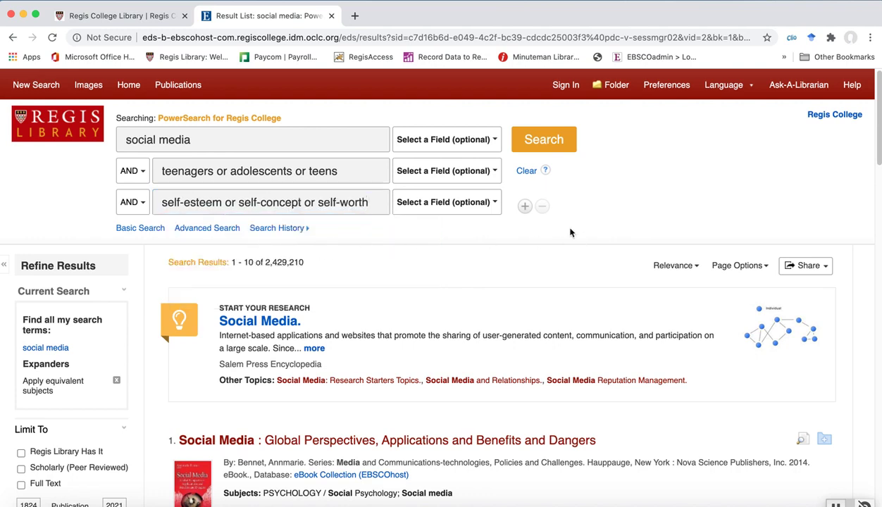
pyautogui.click(564, 145)
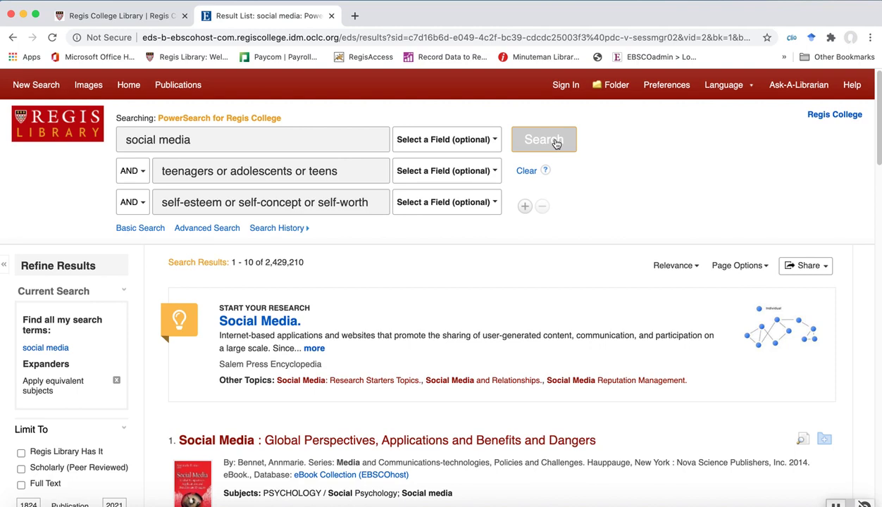
pyautogui.click(557, 143)
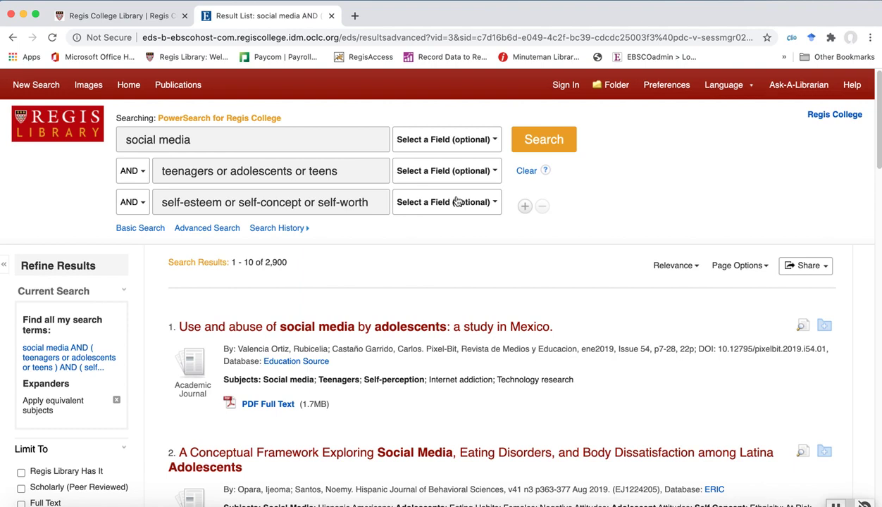
# Limit the search results to Scholarly (Peer Reviewed) sources.
pyautogui.scroll(-2, 415, 233)
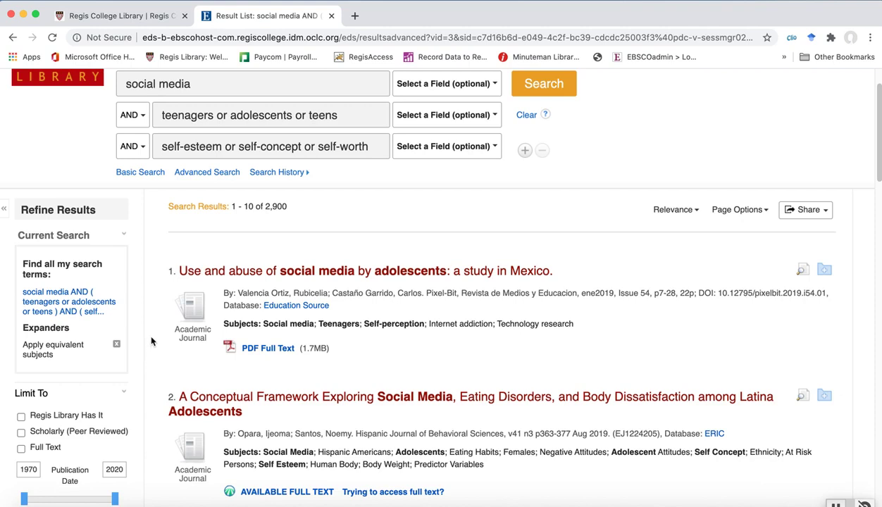
pyautogui.scroll(2, 155, 325)
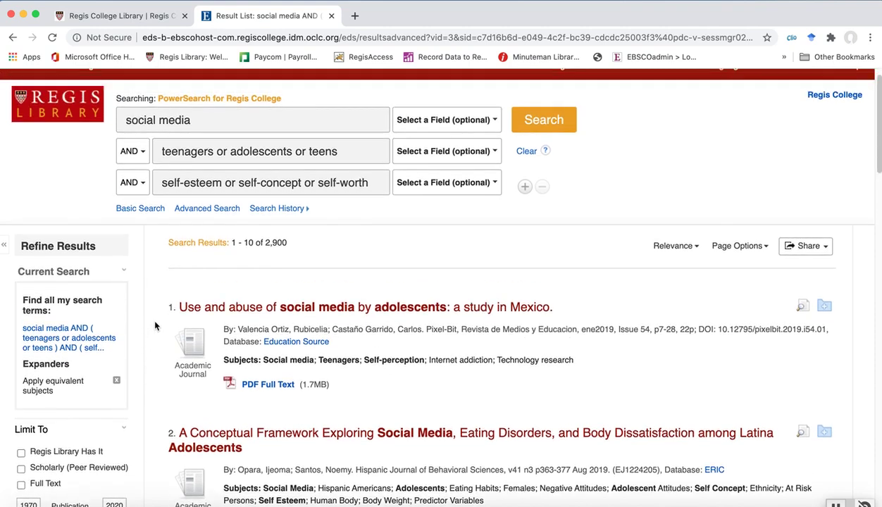
pyautogui.scroll(1, 155, 325)
pyautogui.scroll(-3, 155, 325)
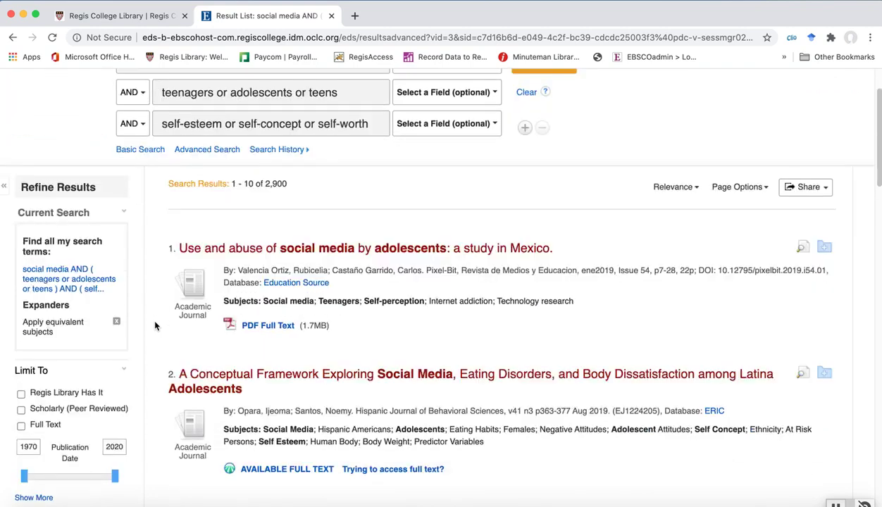
pyautogui.scroll(-2, 156, 326)
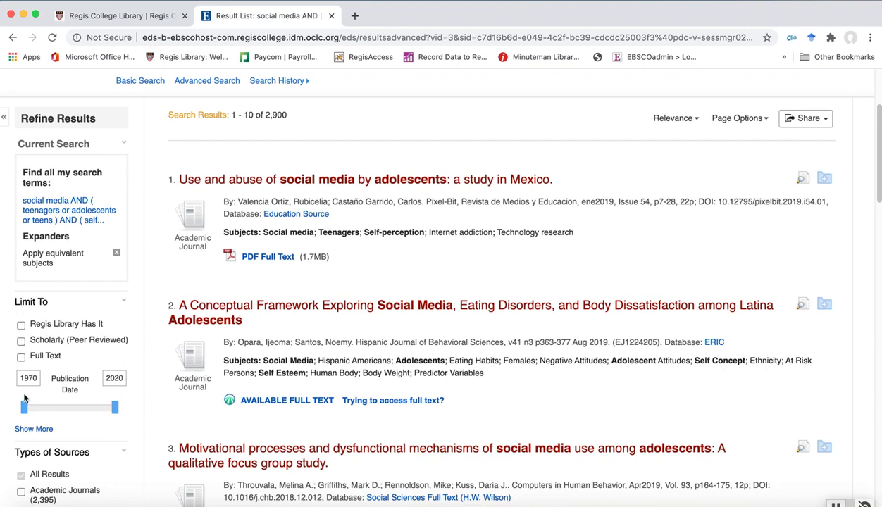
pyautogui.click(22, 343)
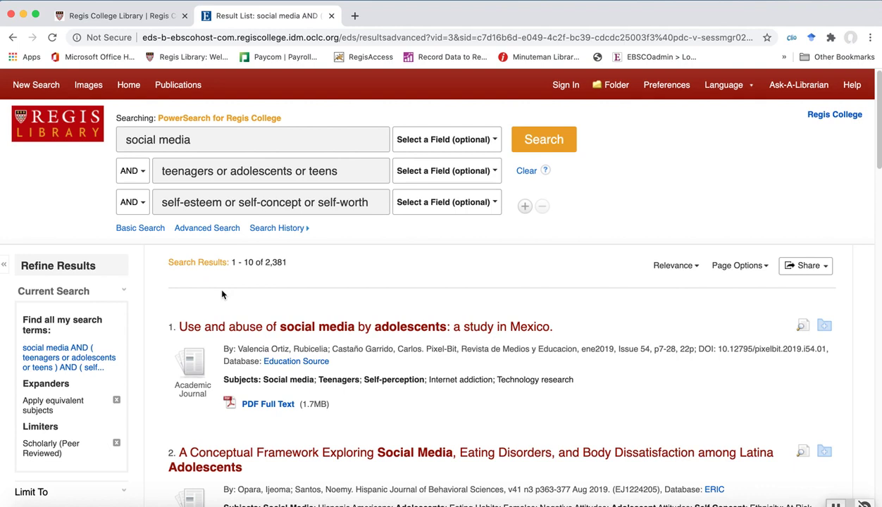
# Open the PDF full text of the first result, "Use and abuse of social media by adolescents: a study in Mexico.".
pyautogui.scroll(-3, 221, 295)
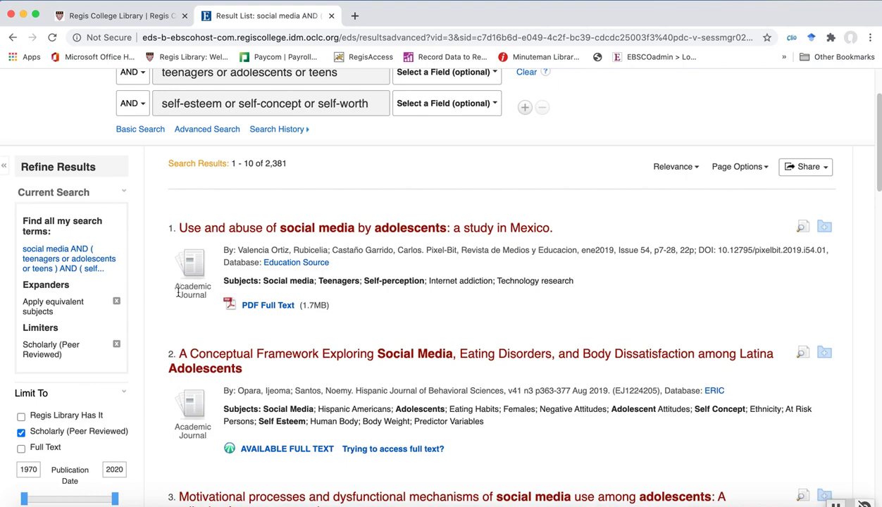
pyautogui.scroll(-5, 149, 310)
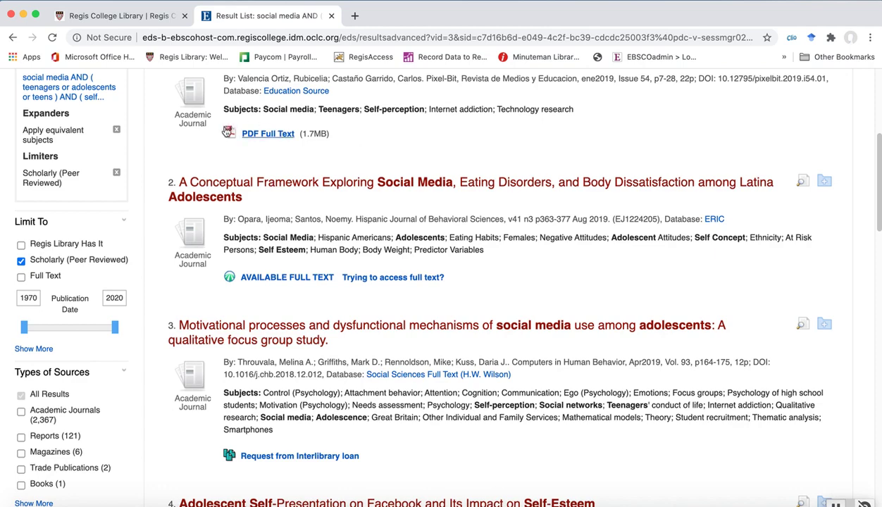
pyautogui.scroll(7, 292, 141)
pyautogui.scroll(-3, 292, 141)
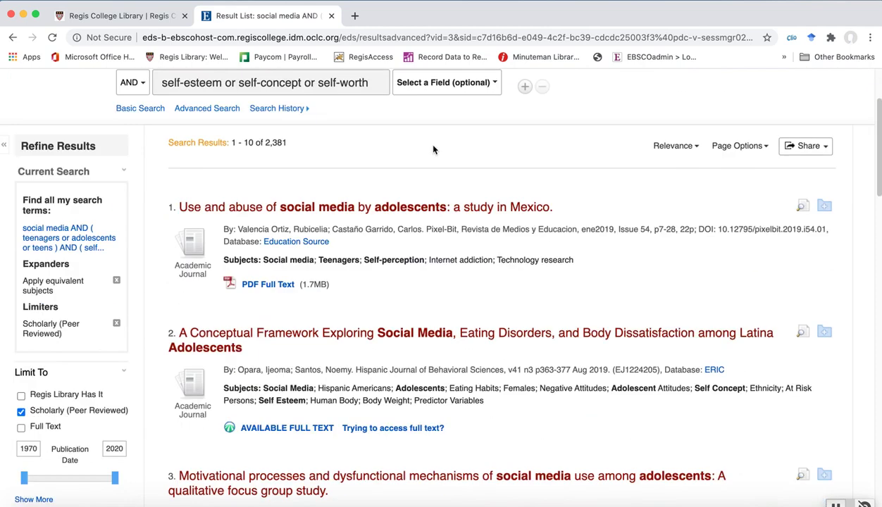
pyautogui.click(248, 290)
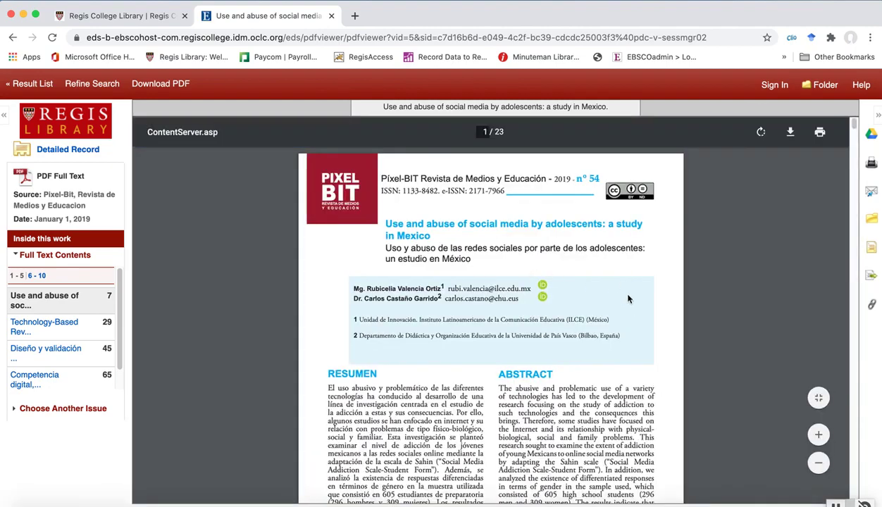
# Examine the article's title page, abstract and opening section on addiction to online social media.
pyautogui.scroll(-1, 629, 308)
pyautogui.scroll(1, 629, 308)
pyautogui.scroll(-3, 609, 367)
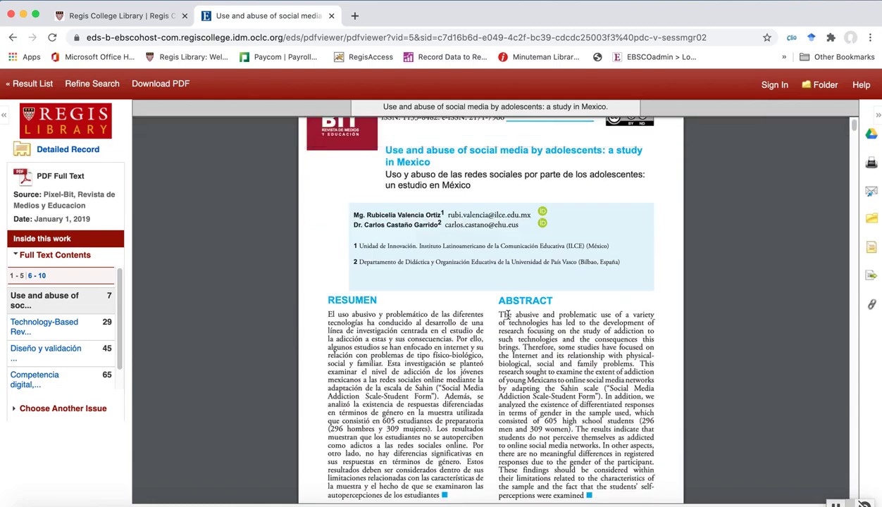
pyautogui.scroll(-10, 519, 386)
pyautogui.scroll(-7, 581, 365)
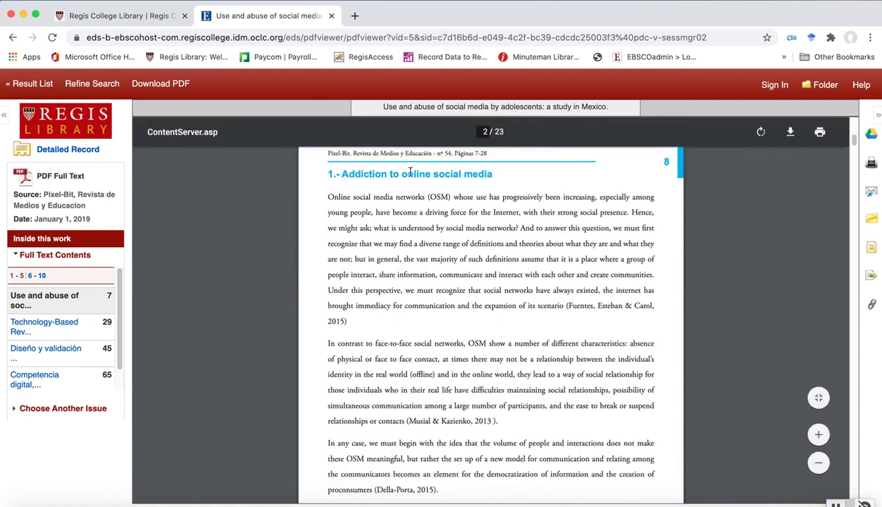
pyautogui.scroll(-12, 527, 331)
pyautogui.scroll(-12, 527, 331)
pyautogui.scroll(-20, 527, 332)
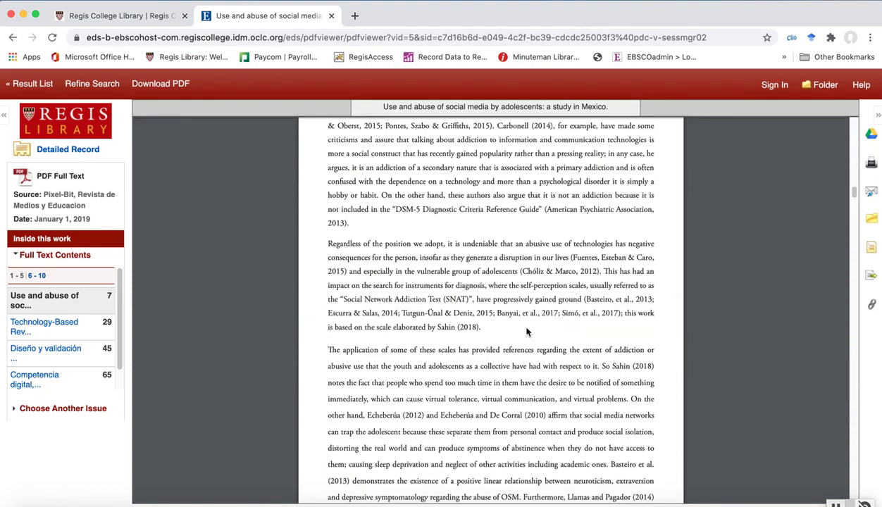
# Examine the article's Methodology section and the charts in its Obtained Results section.
pyautogui.scroll(-13, 527, 331)
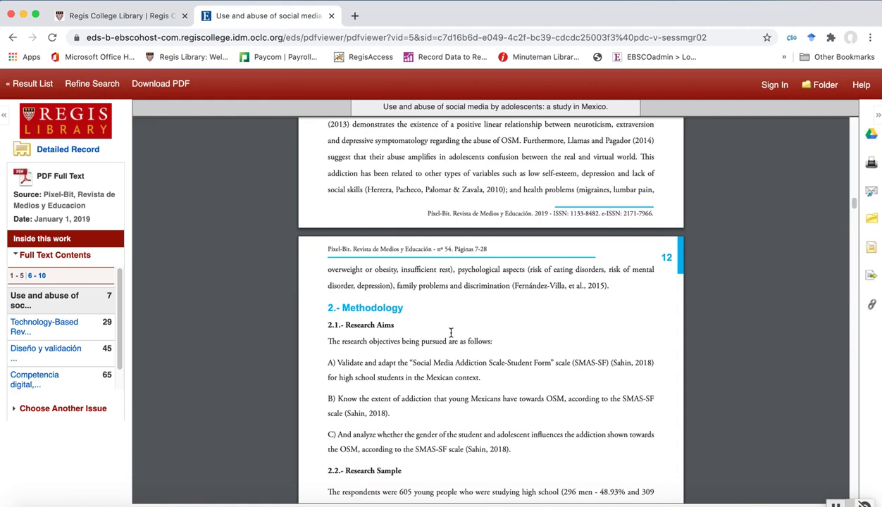
pyautogui.scroll(-3, 425, 398)
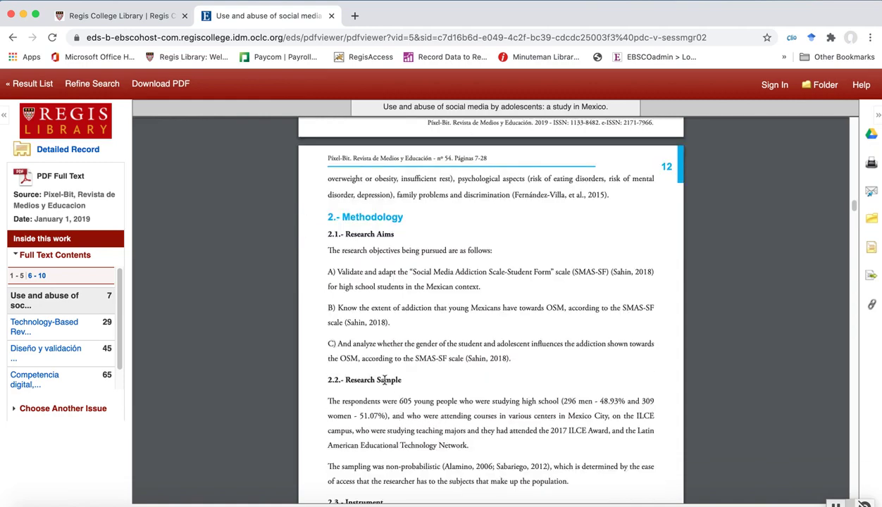
pyautogui.scroll(-10, 497, 405)
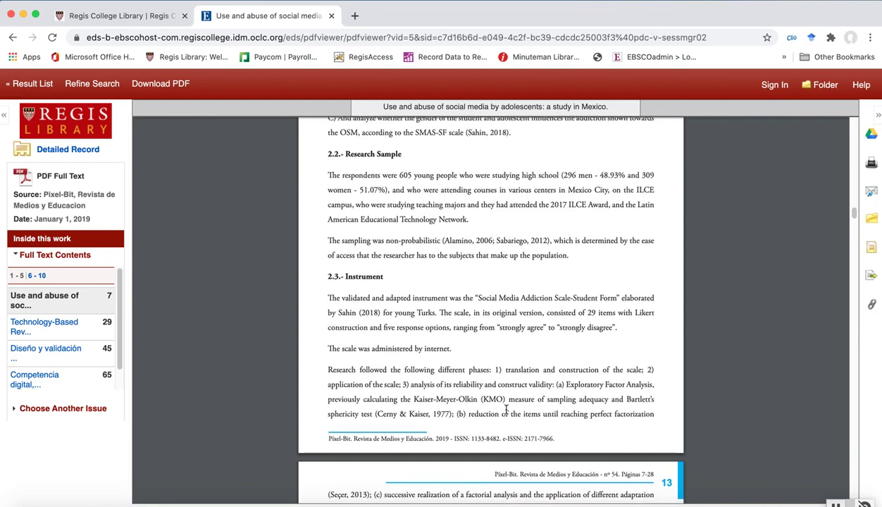
pyautogui.scroll(-5, 506, 405)
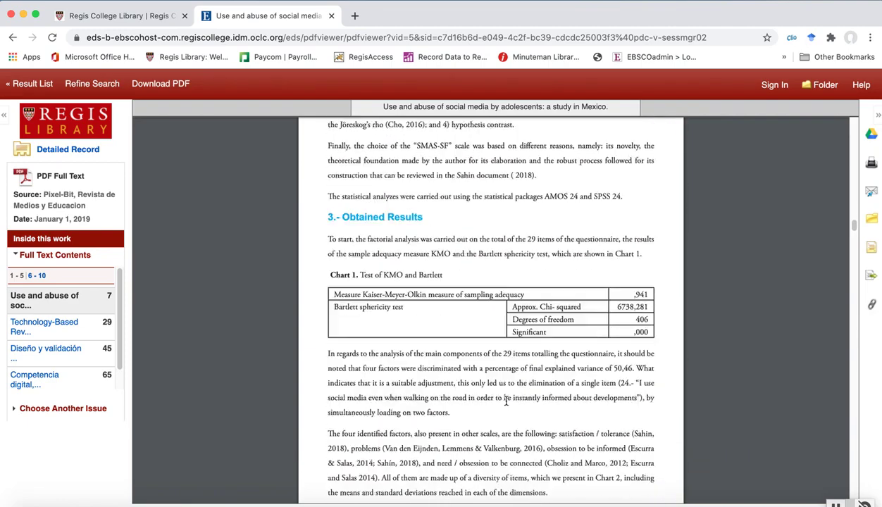
pyautogui.scroll(-5, 520, 348)
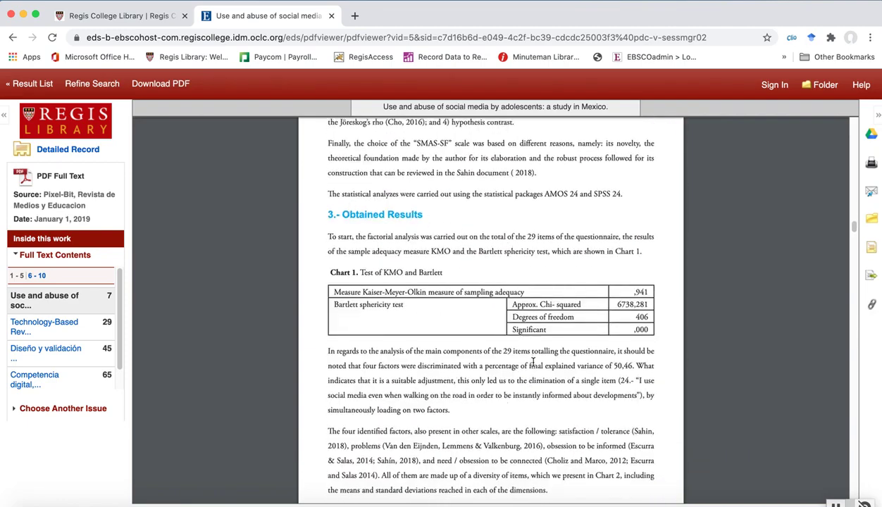
pyautogui.scroll(-15, 534, 361)
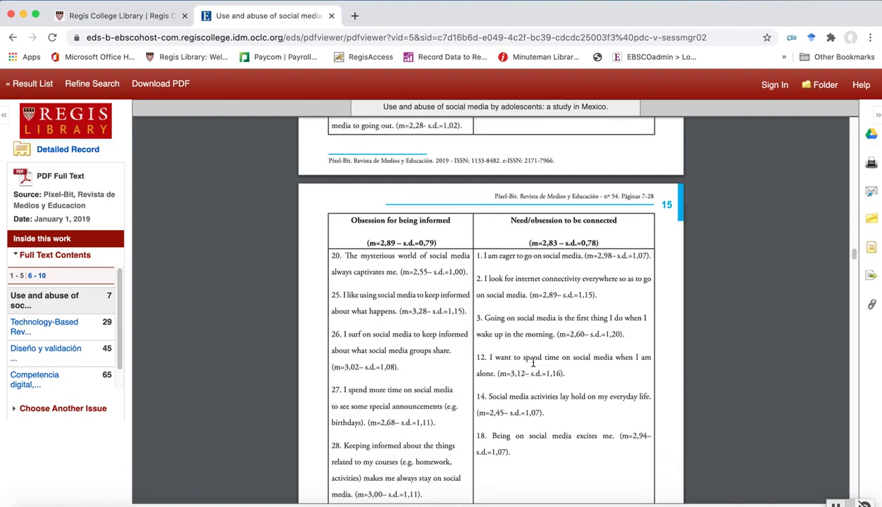
pyautogui.scroll(-20, 534, 363)
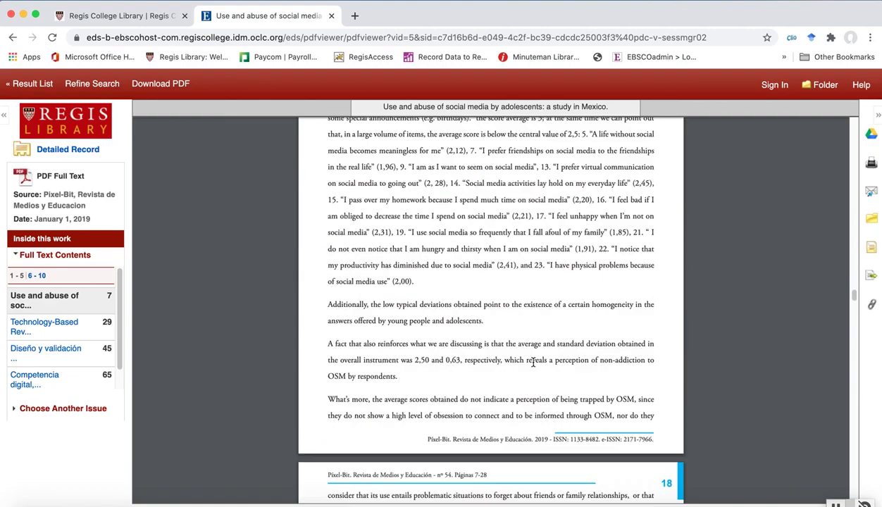
pyautogui.scroll(-7, 533, 362)
pyautogui.scroll(-20, 534, 363)
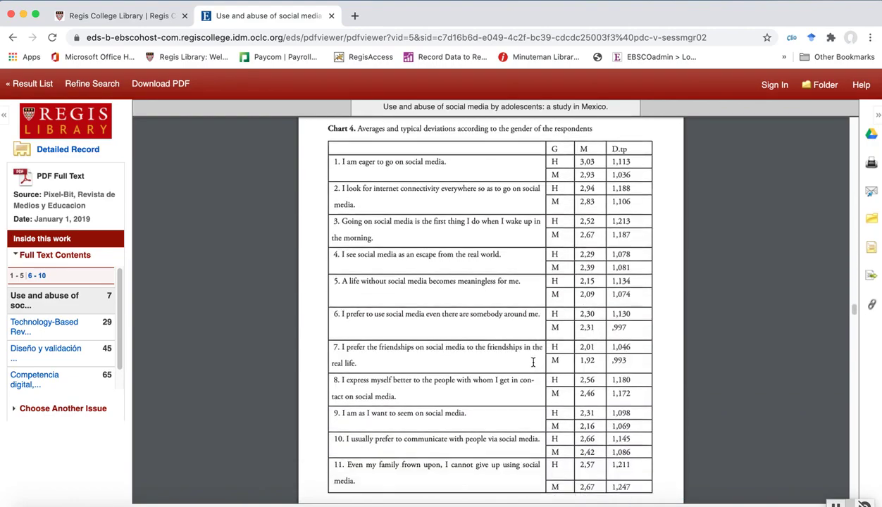
pyautogui.scroll(-12, 534, 362)
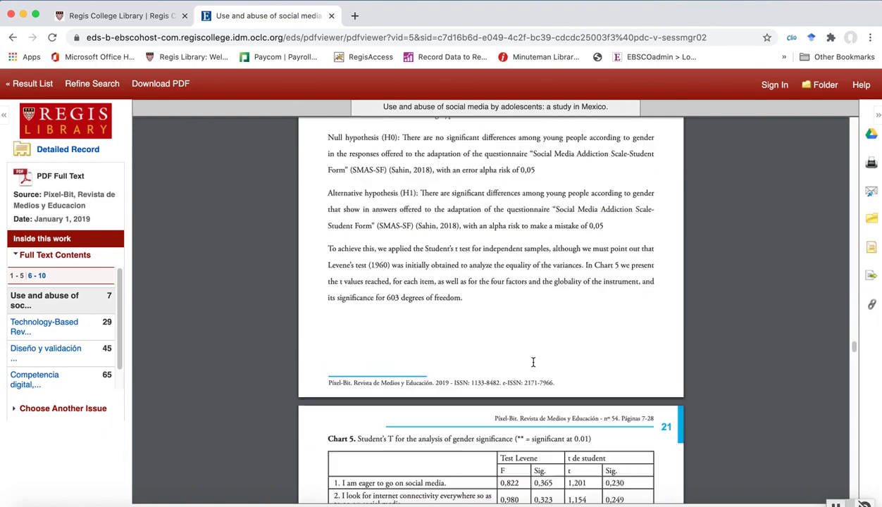
# Examine the article's Conclusions section and its bibliographic references through the suggested citation on the last page.
pyautogui.scroll(-13, 533, 362)
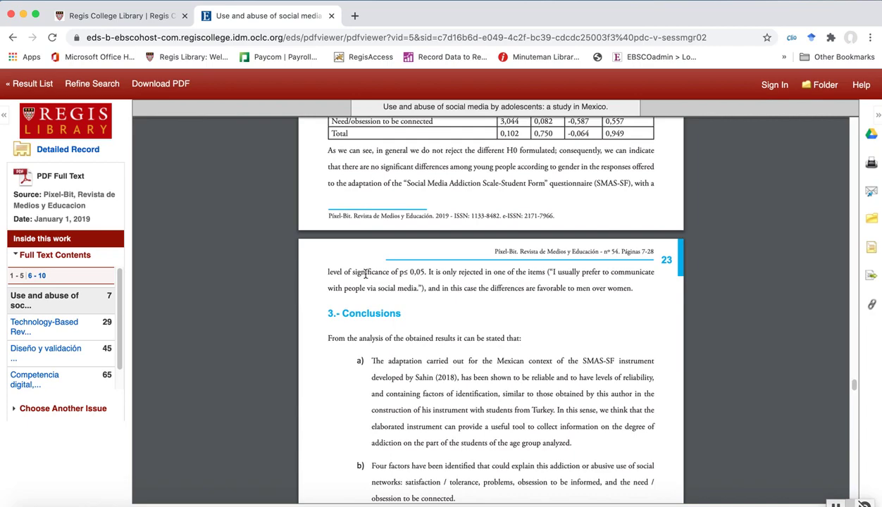
pyautogui.moveTo(341, 313); pyautogui.dragTo(382, 314)
pyautogui.click(401, 315)
pyautogui.scroll(-5, 460, 384)
pyautogui.scroll(-6, 471, 394)
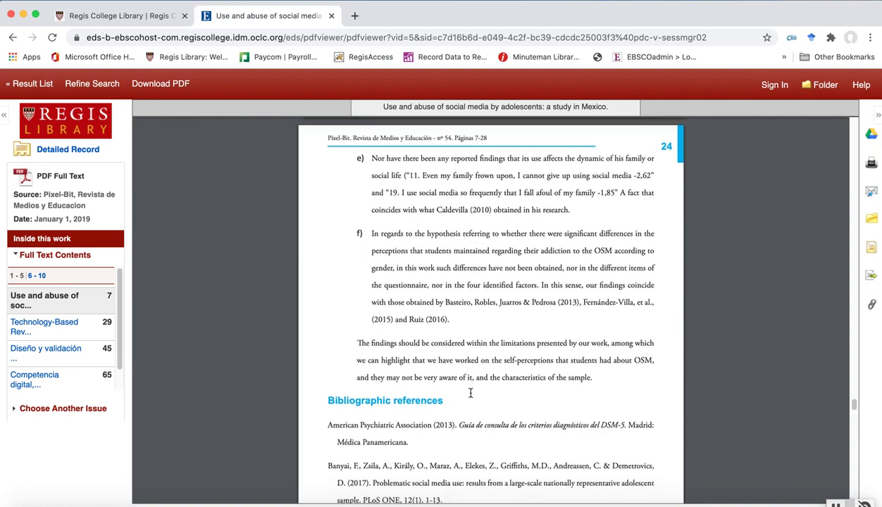
pyautogui.scroll(-3, 471, 394)
pyautogui.scroll(-10, 470, 391)
pyautogui.scroll(-15, 470, 389)
pyautogui.scroll(-12, 471, 389)
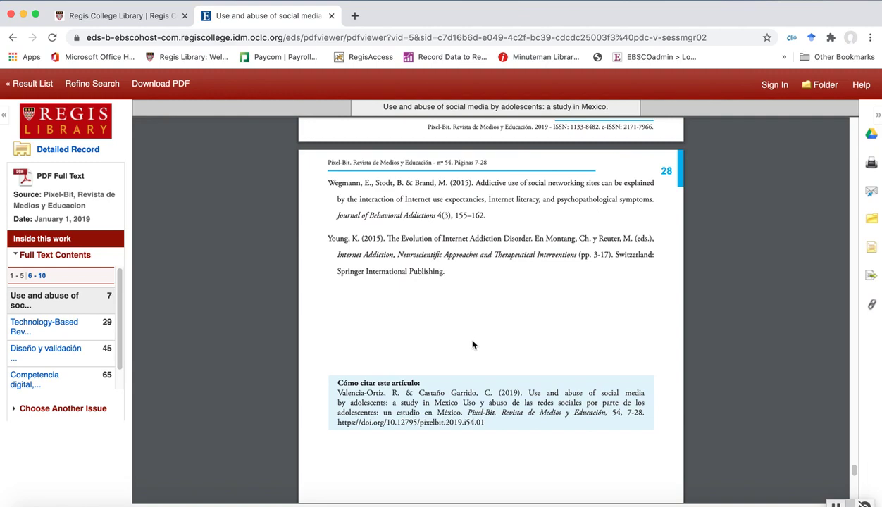
# Examine the article's bibliographic references again, back to the findings and limitations at the end of the Conclusions section.
pyautogui.scroll(2, 473, 345)
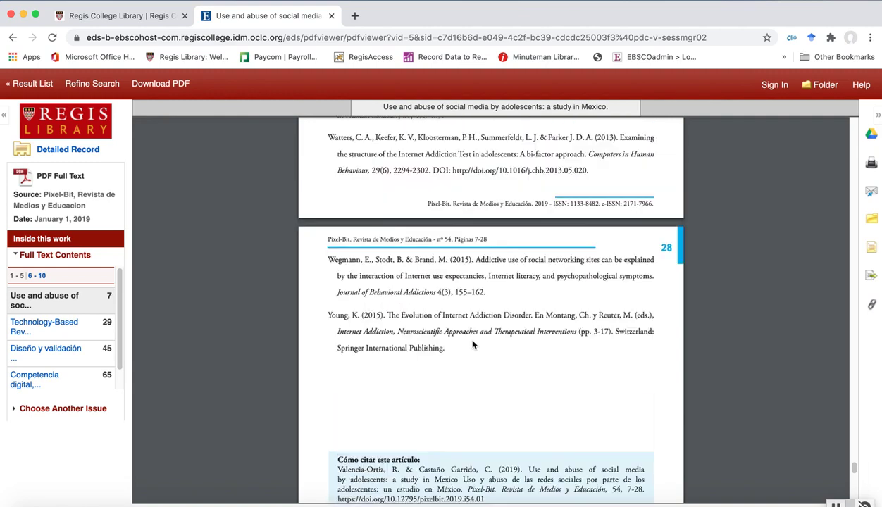
pyautogui.scroll(5, 472, 345)
pyautogui.scroll(15, 473, 344)
pyautogui.scroll(12, 473, 345)
pyautogui.scroll(10, 473, 345)
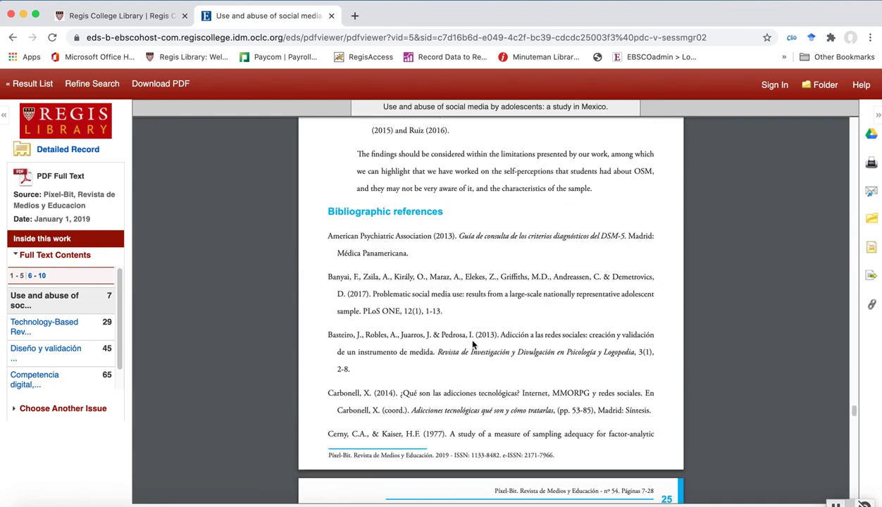
pyautogui.scroll(5, 473, 345)
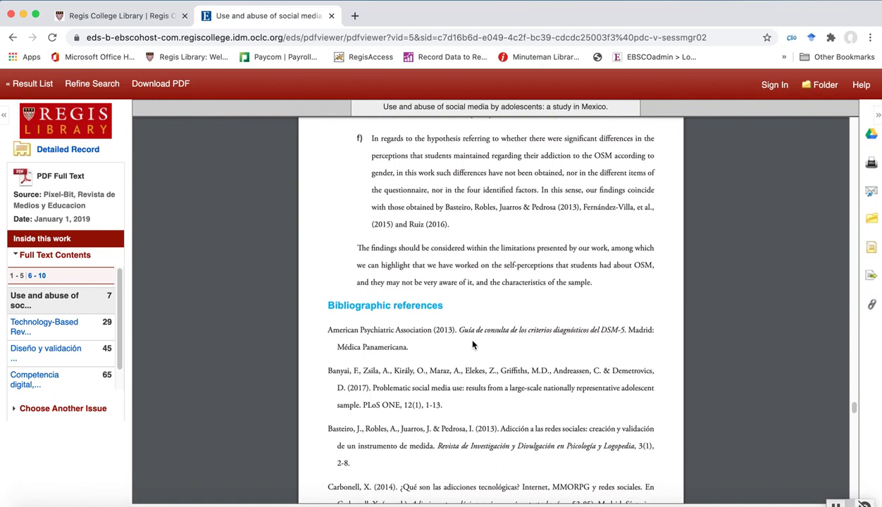
pyautogui.scroll(-5, 473, 345)
pyautogui.scroll(15, 455, 347)
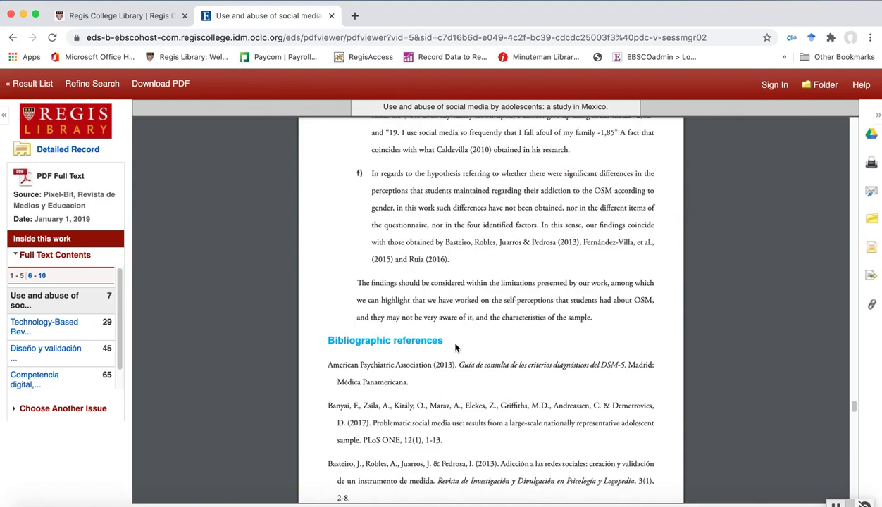
# Go back through the article to its first page and return to the result list.
pyautogui.scroll(20, 455, 347)
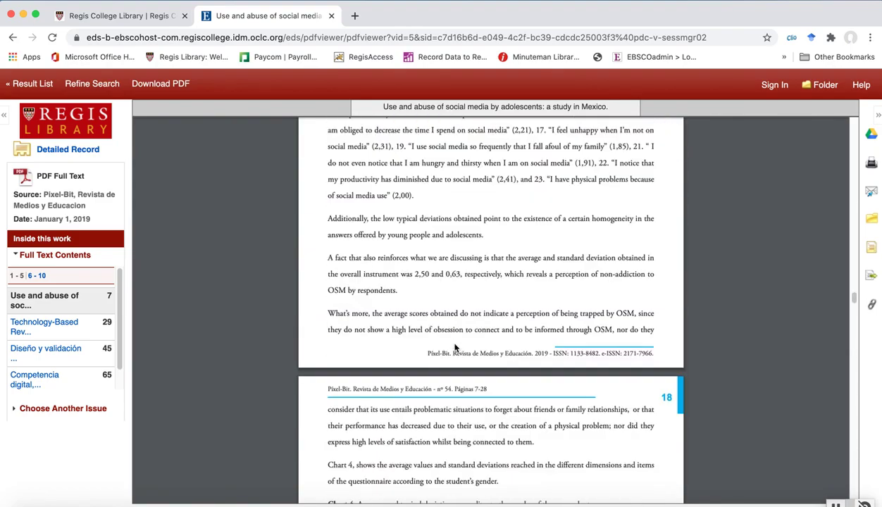
pyautogui.scroll(20, 455, 343)
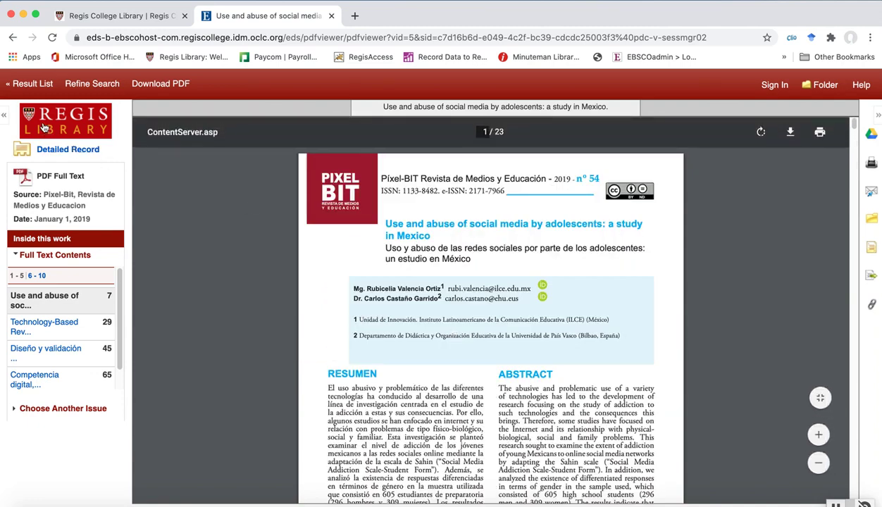
pyautogui.click(32, 85)
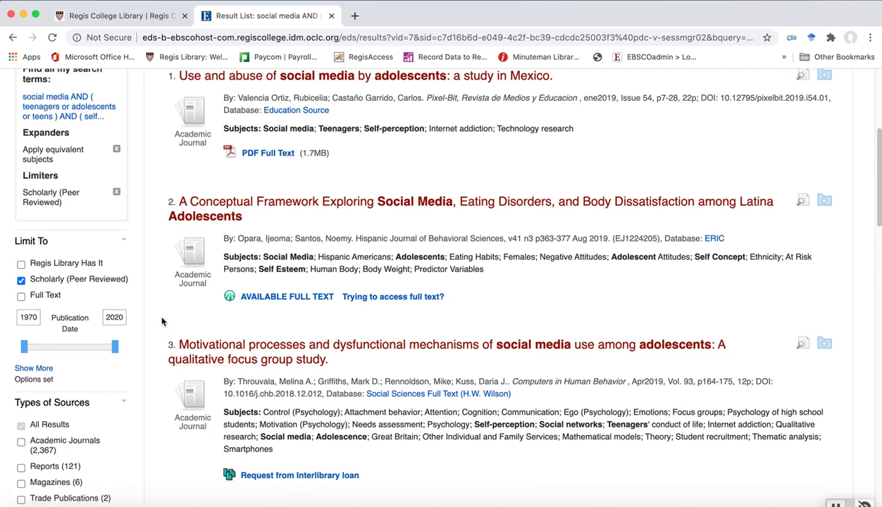
# View the full text of the second result through EBSCOhost SmartLinks+ and close the article to return to the result list.
pyautogui.scroll(-3, 161, 318)
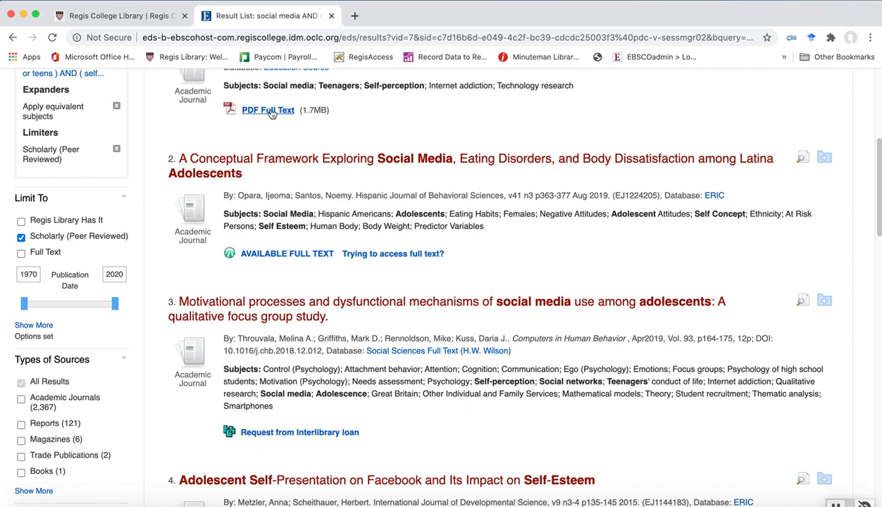
pyautogui.click(280, 256)
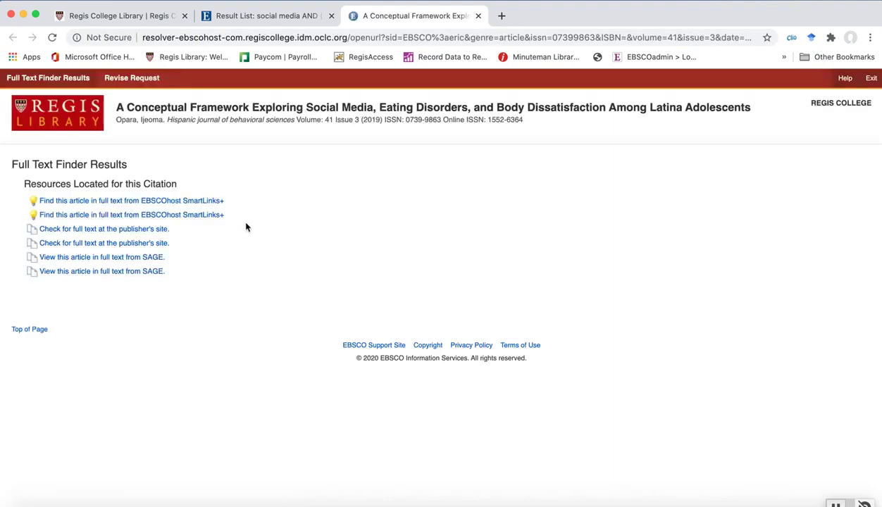
pyautogui.click(172, 202)
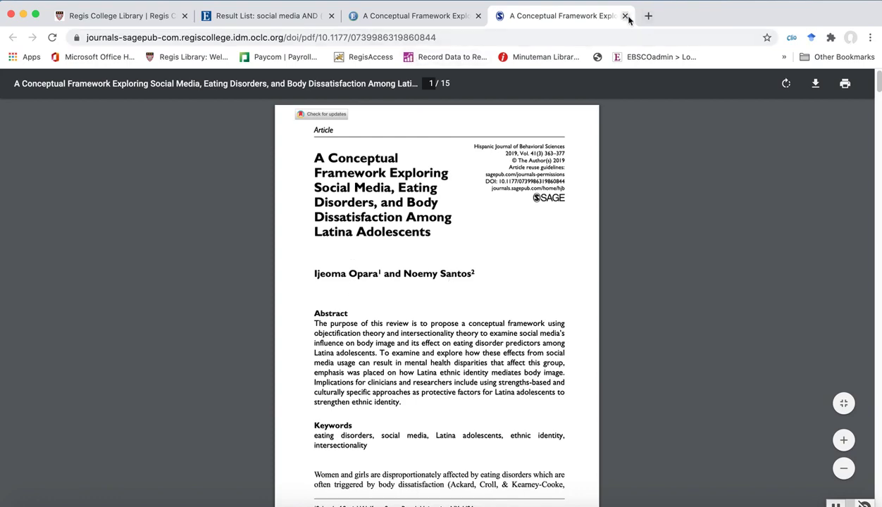
pyautogui.click(477, 16)
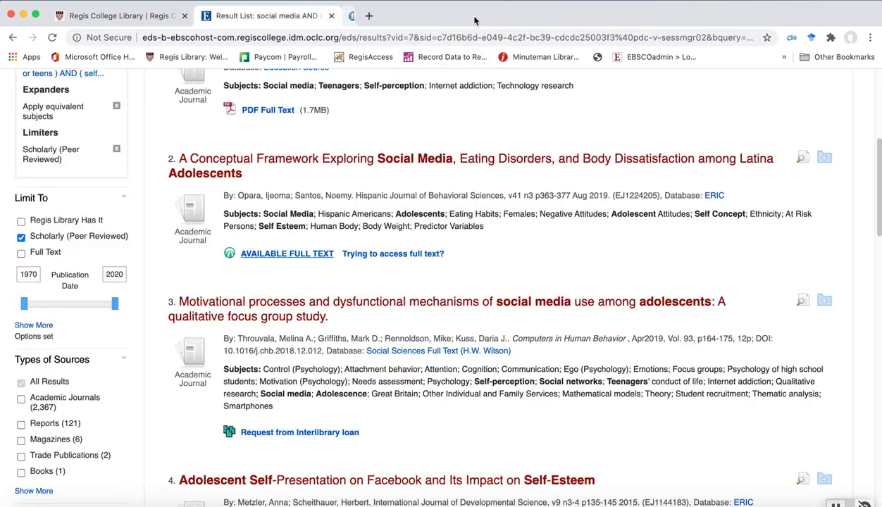
# Review the results offered through interlibrary loan and limit the list to "Regis Library Has It.".
pyautogui.scroll(-4, 476, 387)
pyautogui.scroll(-2, 478, 393)
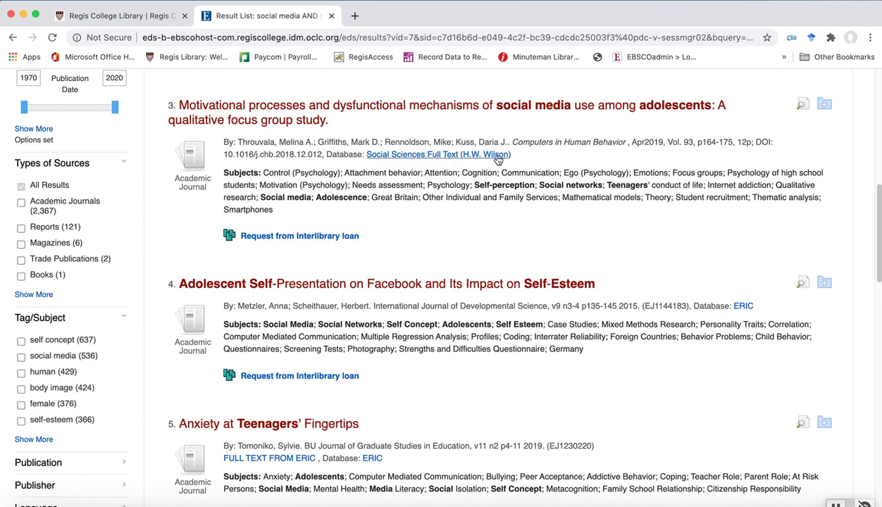
pyautogui.scroll(2, 162, 197)
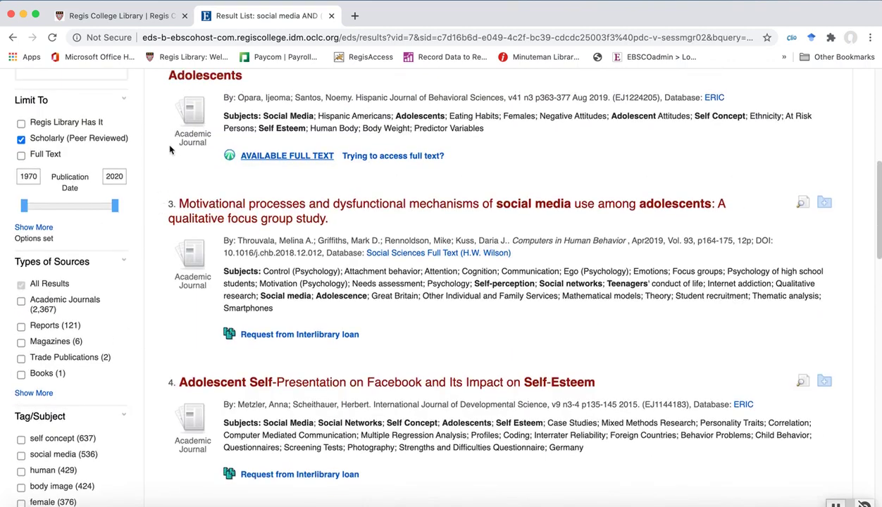
pyautogui.scroll(2, 166, 142)
pyautogui.click(21, 184)
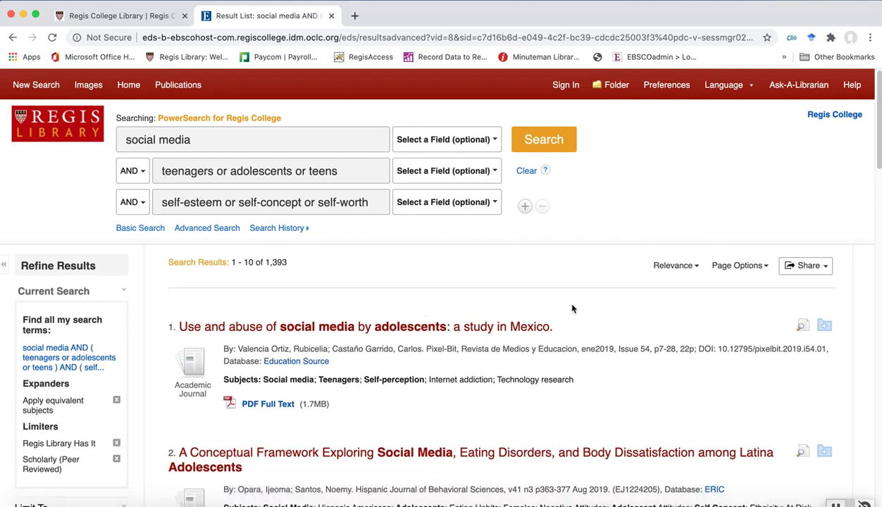
# Check the total number of search results left by the library holdings limit.
pyautogui.scroll(-3, 572, 309)
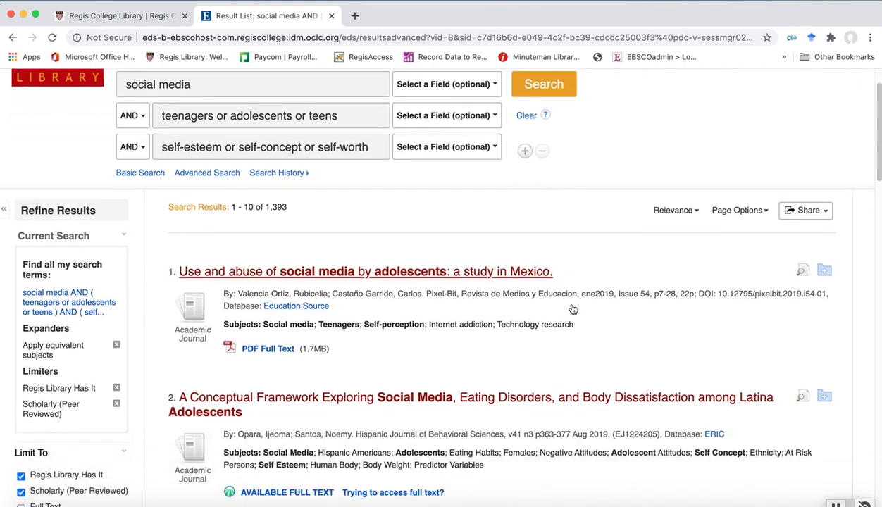
pyautogui.moveTo(265, 184); pyautogui.dragTo(289, 189)
pyautogui.click(289, 189)
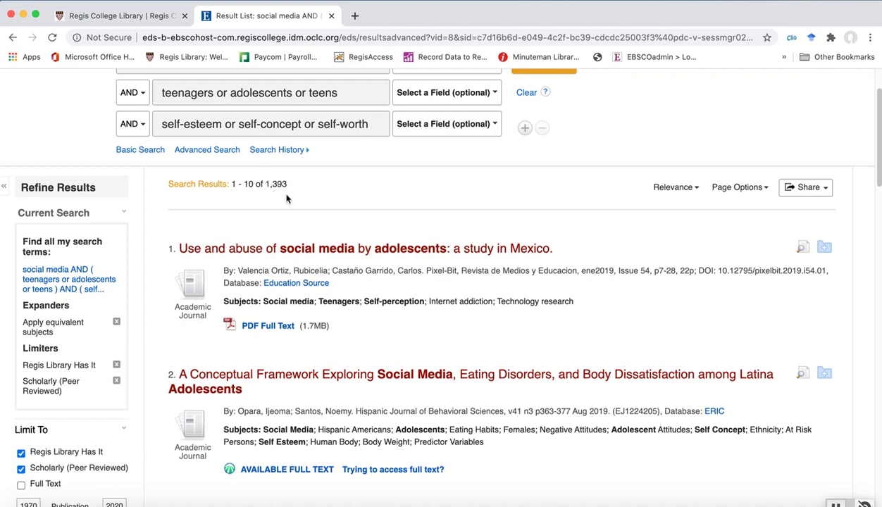
# Limit the publication date range to start in 2010.
pyautogui.scroll(-5, 172, 223)
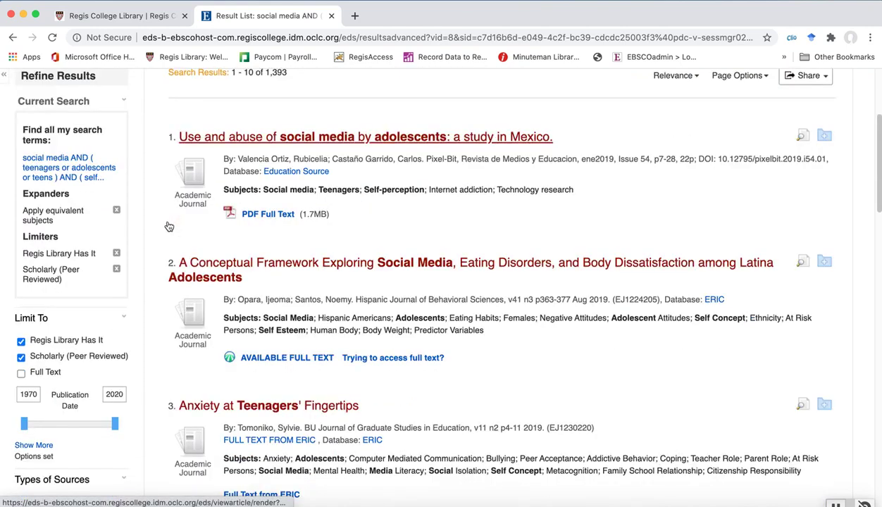
pyautogui.scroll(-1, 169, 224)
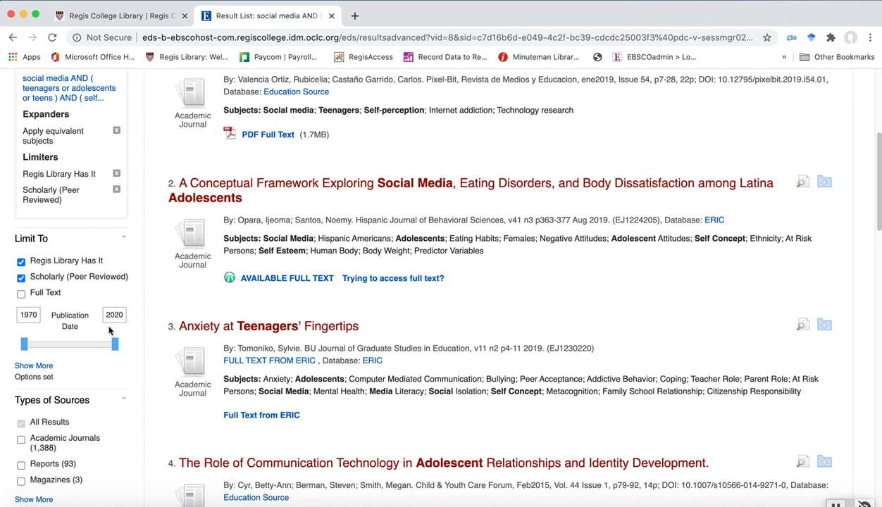
pyautogui.doubleClick(36, 315)
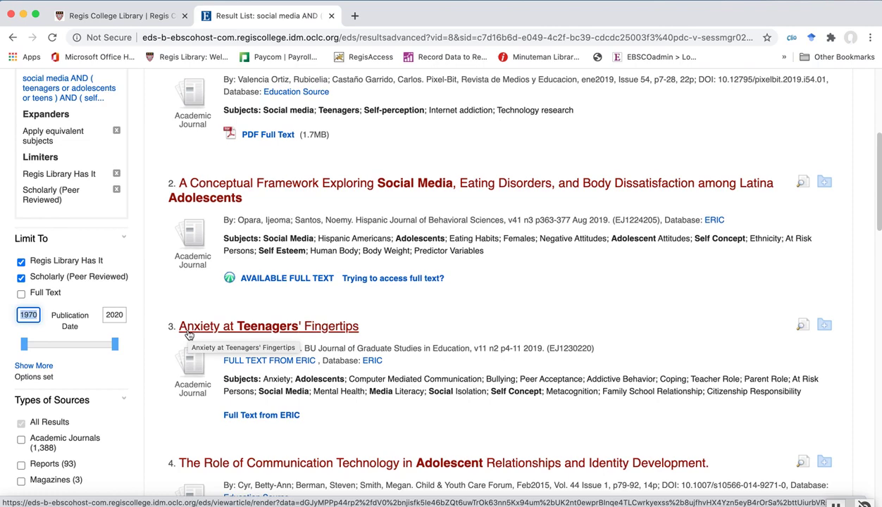
pyautogui.write('2010')
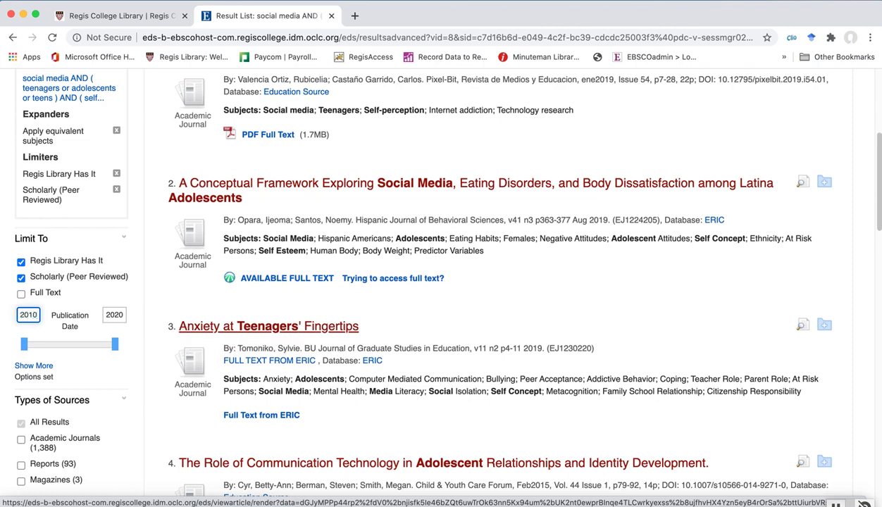
pyautogui.press('Return')
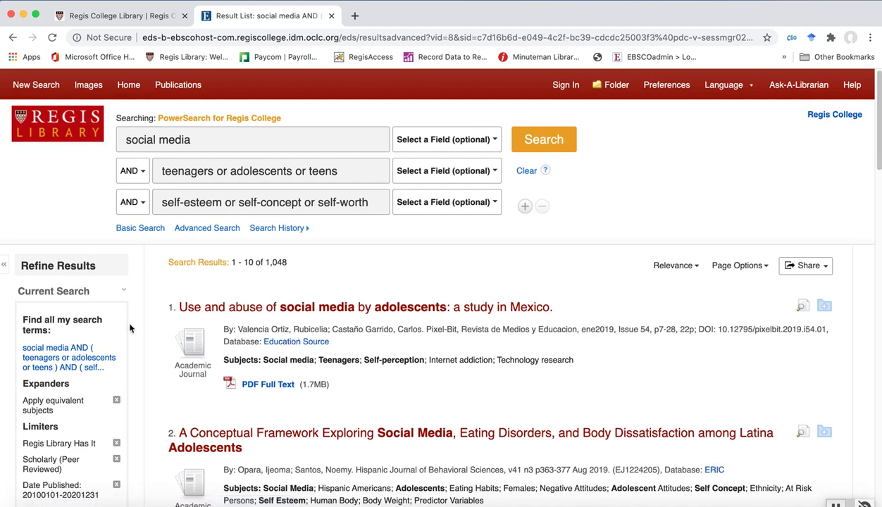
# Review the date-limited result count and the source type and Tag/Subject filters available for refining the search.
pyautogui.scroll(-5, 148, 372)
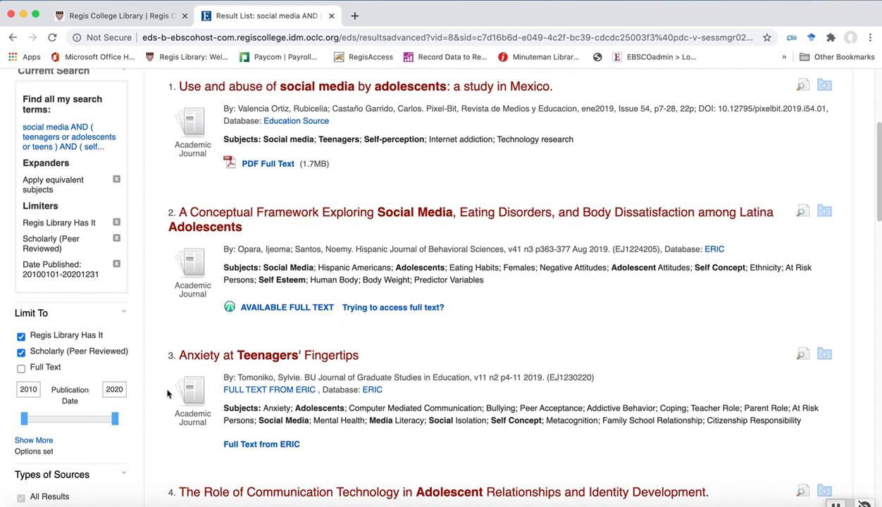
pyautogui.scroll(-1, 168, 383)
pyautogui.scroll(5, 168, 383)
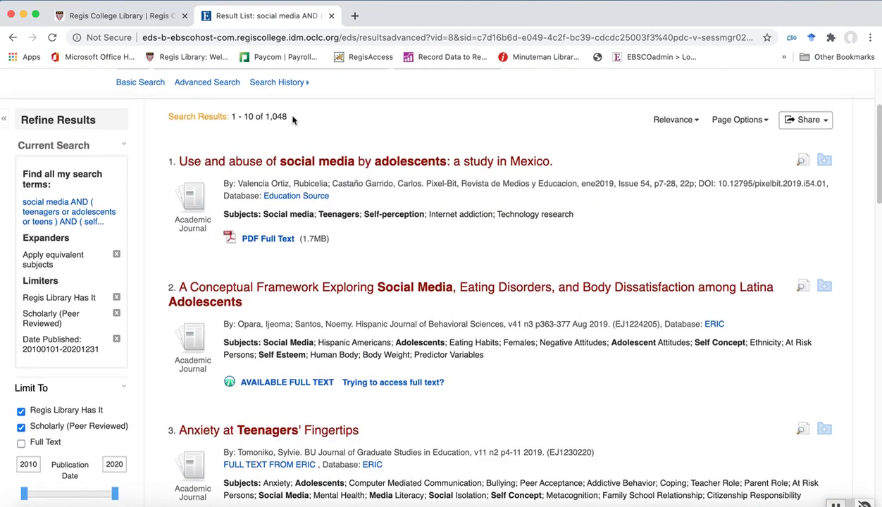
pyautogui.scroll(-3, 151, 367)
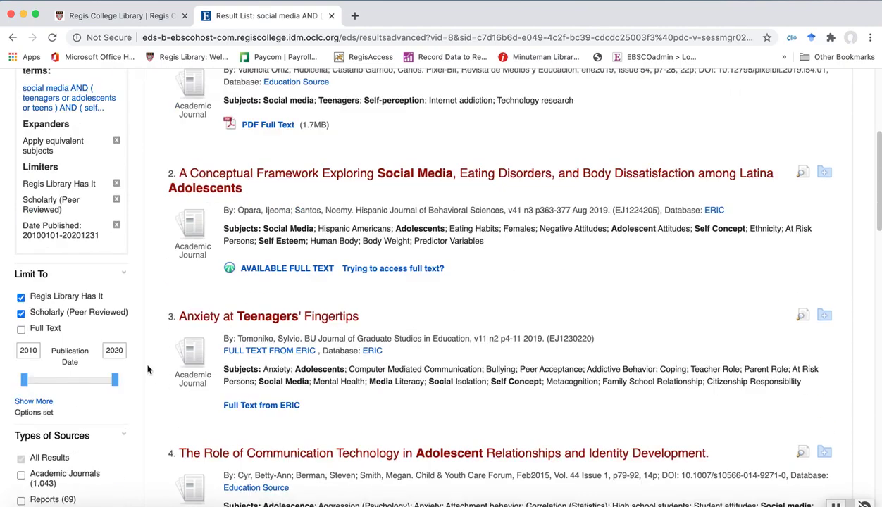
pyautogui.scroll(-3, 157, 361)
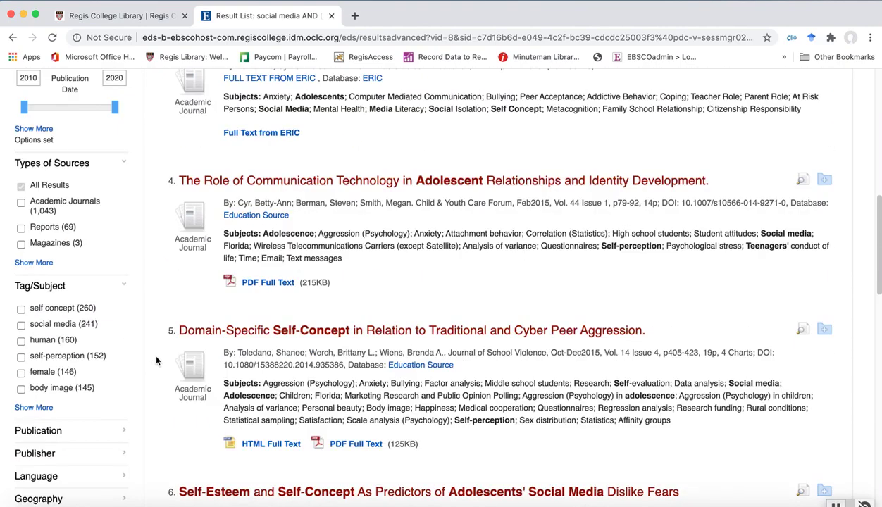
pyautogui.scroll(-1, 157, 359)
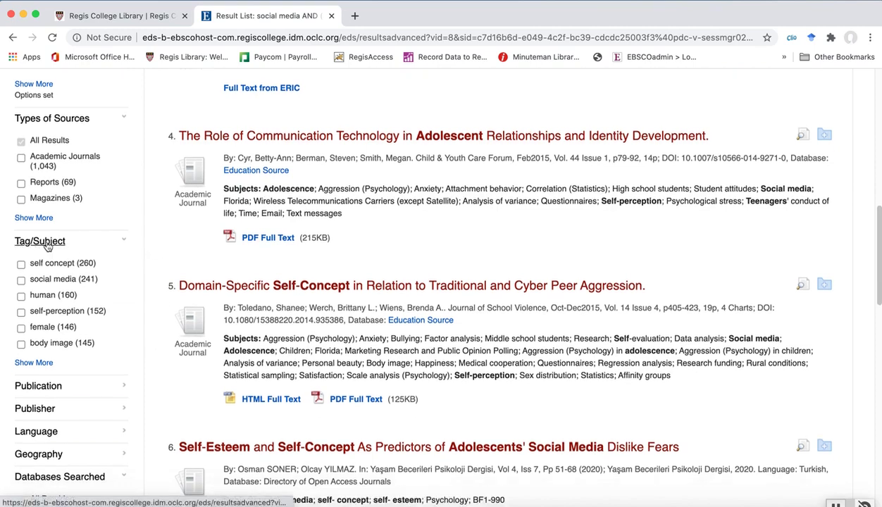
pyautogui.scroll(1, 156, 318)
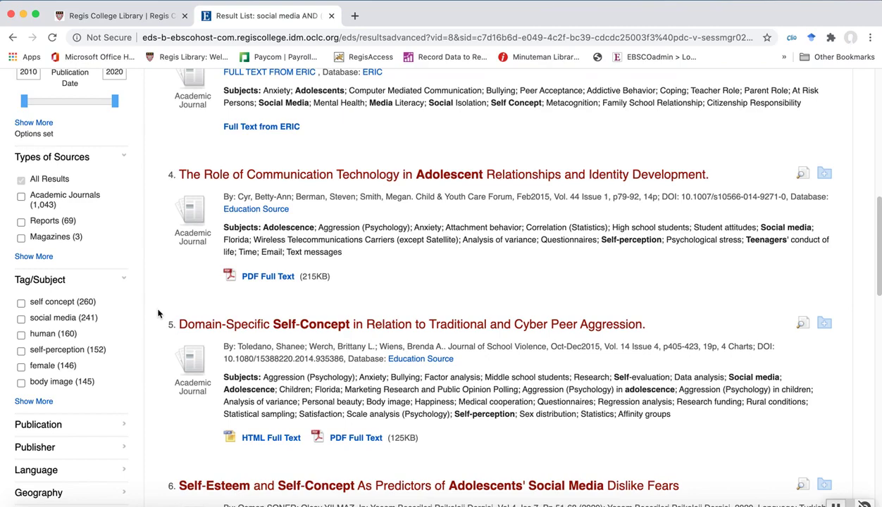
pyautogui.scroll(10, 157, 314)
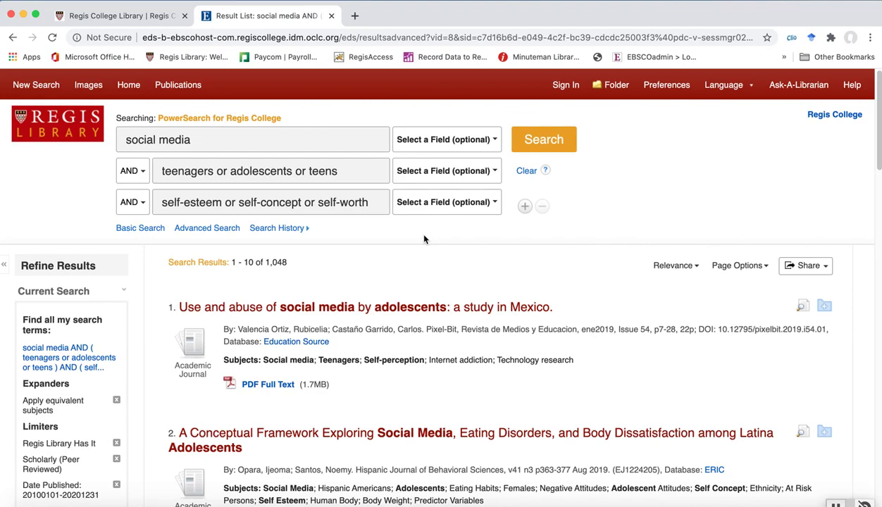
# Examine the subject terms listed for "The Role of Communication Technology in Adolescent Relationships and Identity Development.".
pyautogui.scroll(-10, 426, 282)
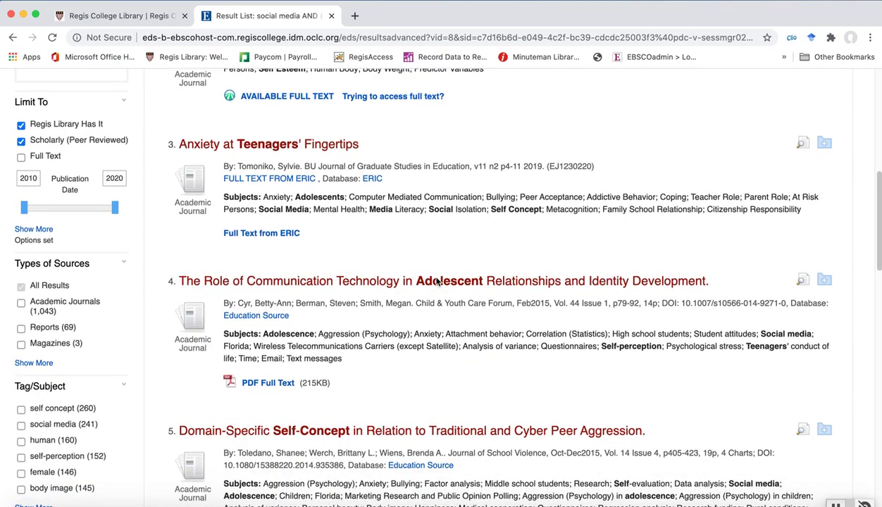
pyautogui.scroll(-3, 437, 280)
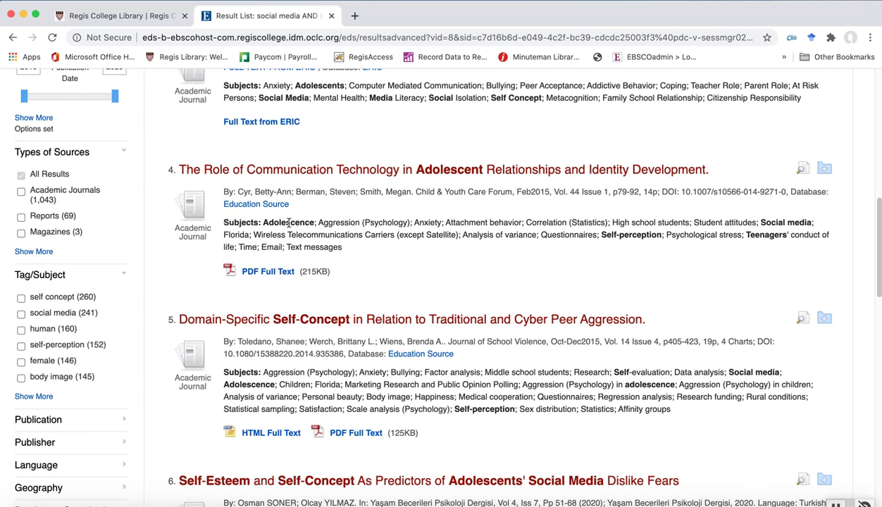
pyautogui.moveTo(222, 222); pyautogui.dragTo(330, 224)
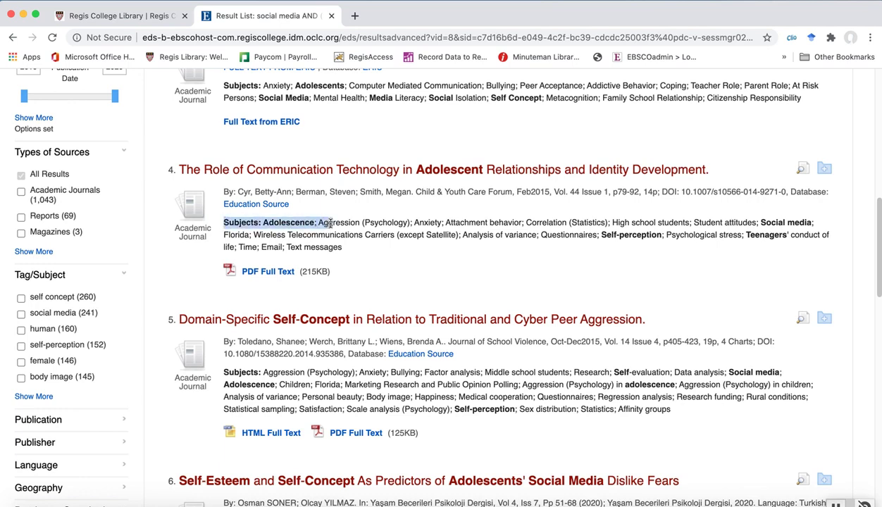
pyautogui.click(323, 223)
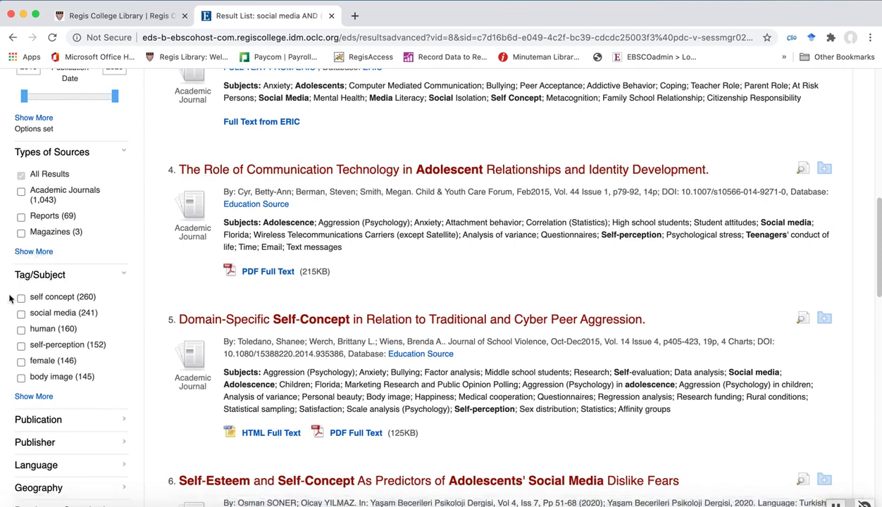
# Open the full Tag/Subject list and select self concept, social media, human, self-perception and female.
pyautogui.click(33, 398)
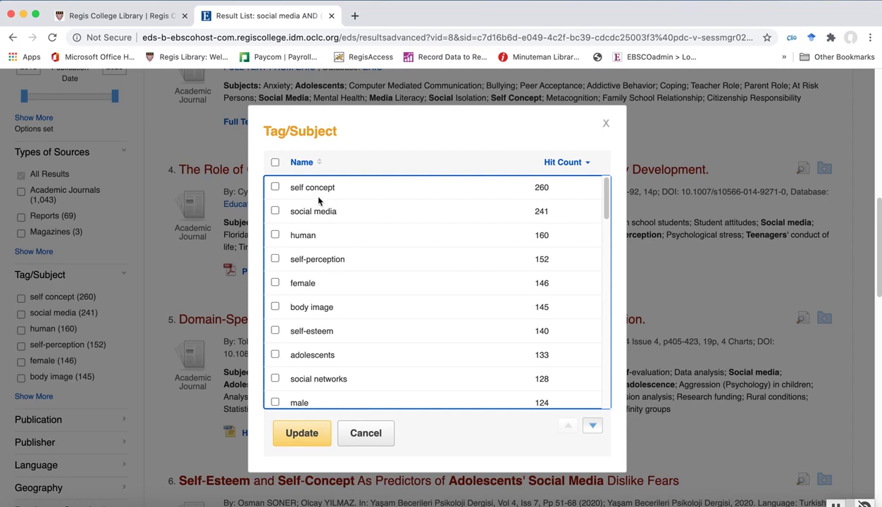
pyautogui.click(275, 188)
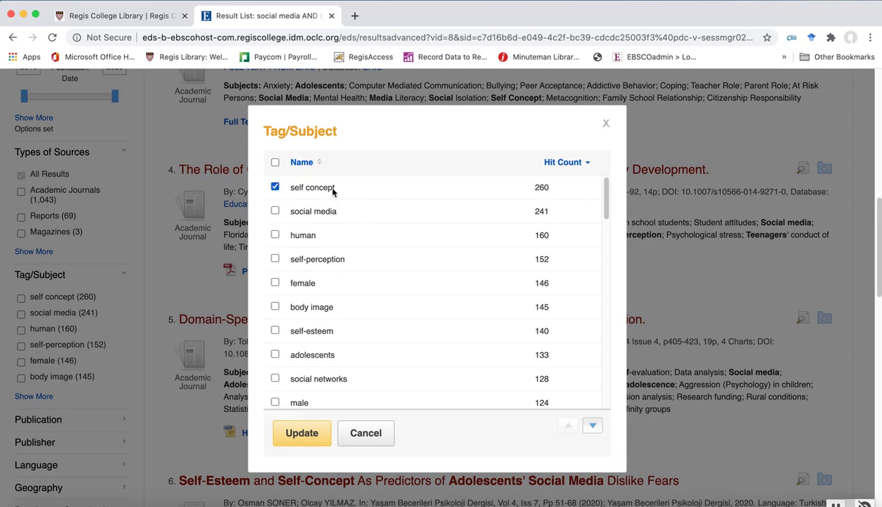
pyautogui.click(275, 211)
pyautogui.click(275, 236)
pyautogui.click(276, 259)
pyautogui.click(275, 282)
pyautogui.scroll(-1, 313, 352)
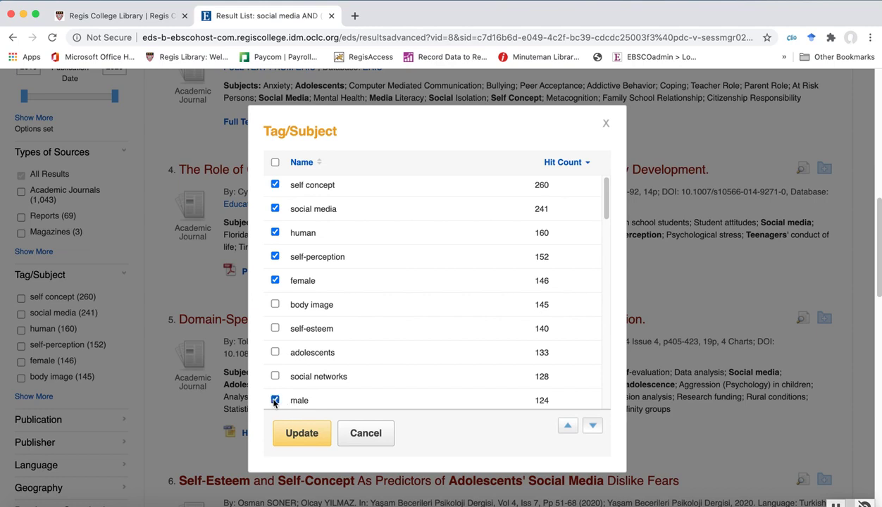
# Add male, body image, self-esteem, adolescents and social networks to the selected subject tags.
pyautogui.click(275, 400)
pyautogui.click(275, 304)
pyautogui.click(276, 328)
pyautogui.click(275, 353)
pyautogui.click(276, 377)
pyautogui.scroll(-1, 486, 331)
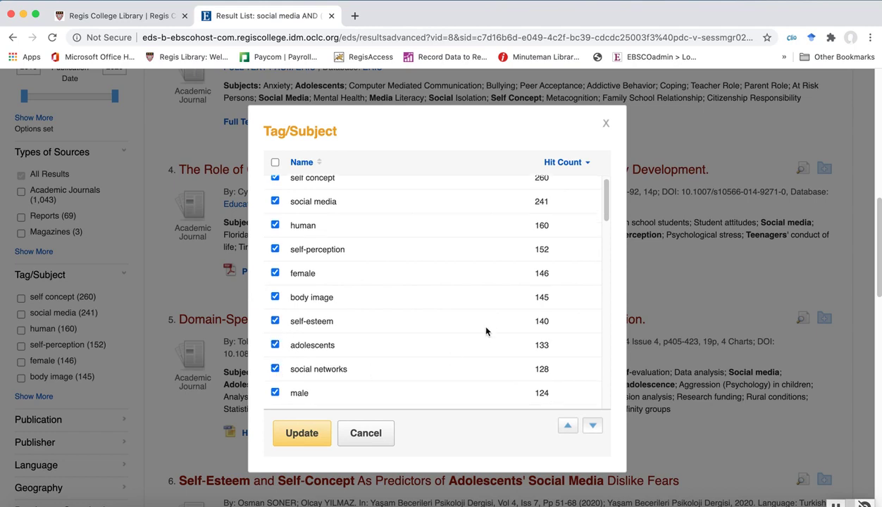
# Look through the remaining subject tags and update the results with the selected ones.
pyautogui.scroll(-8, 486, 331)
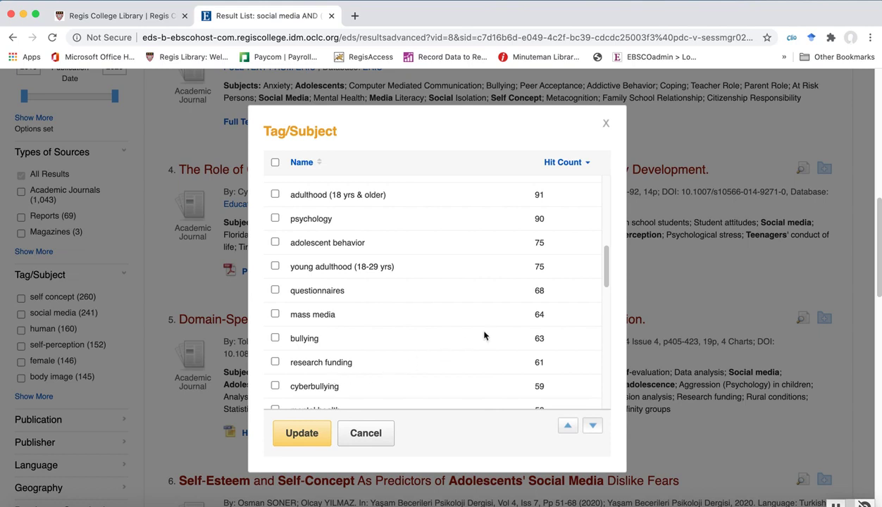
pyautogui.scroll(2, 484, 335)
pyautogui.scroll(5, 484, 336)
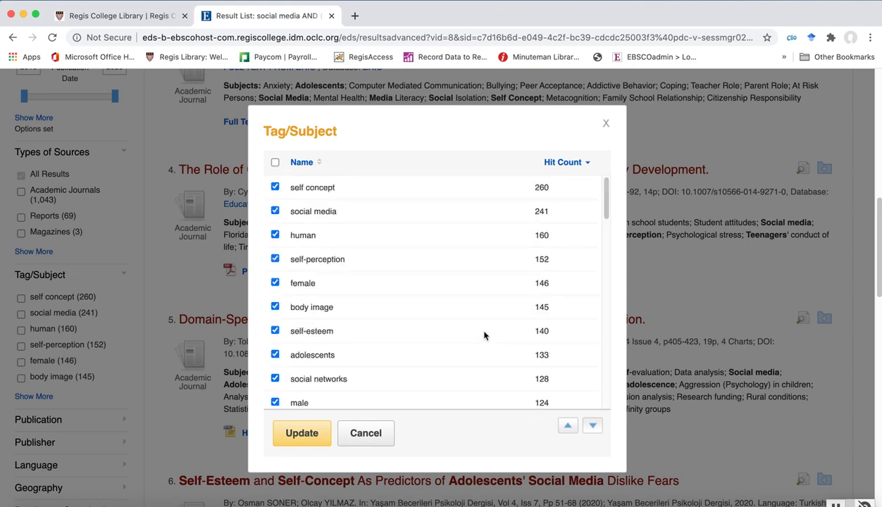
pyautogui.click(300, 434)
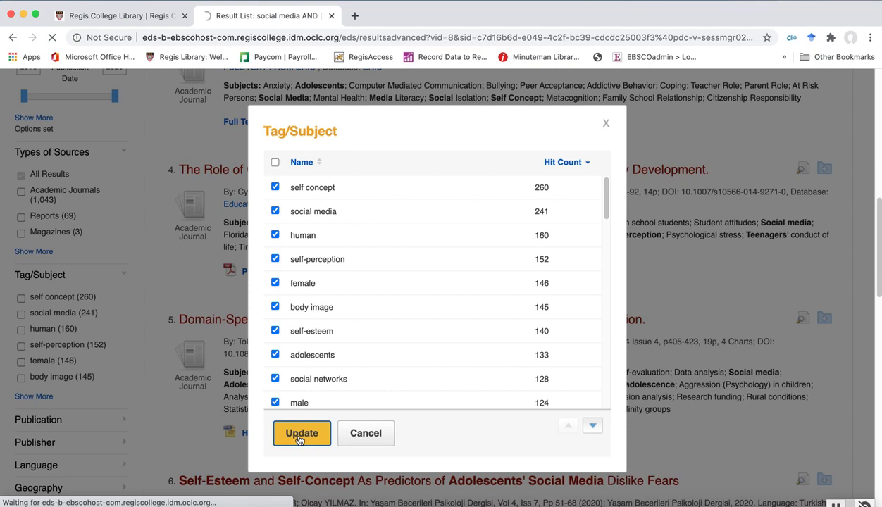